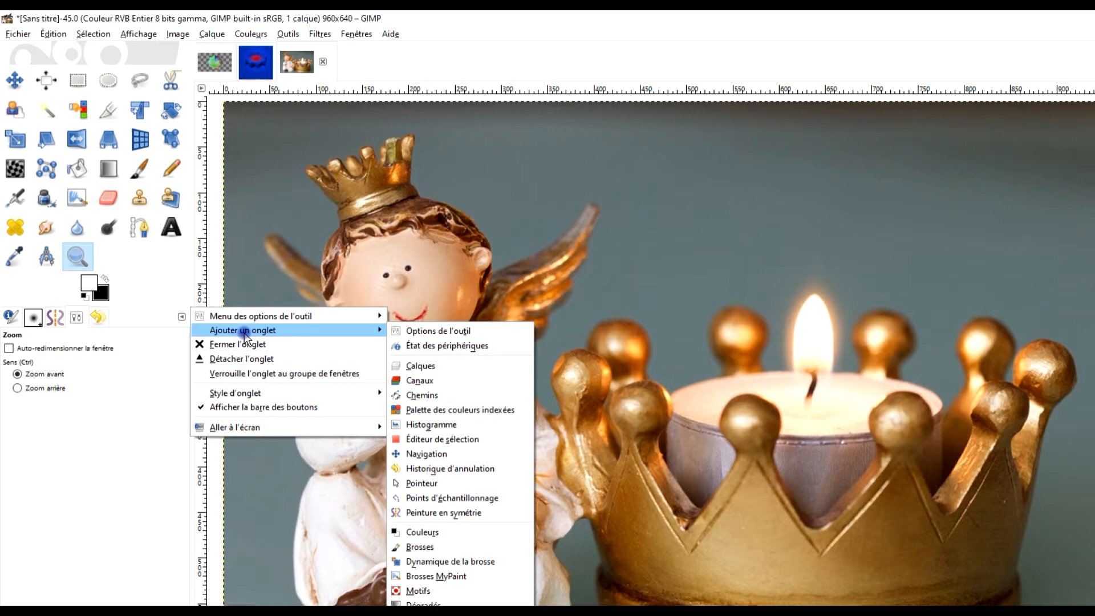
left_click(181, 317)
left_click(181, 316)
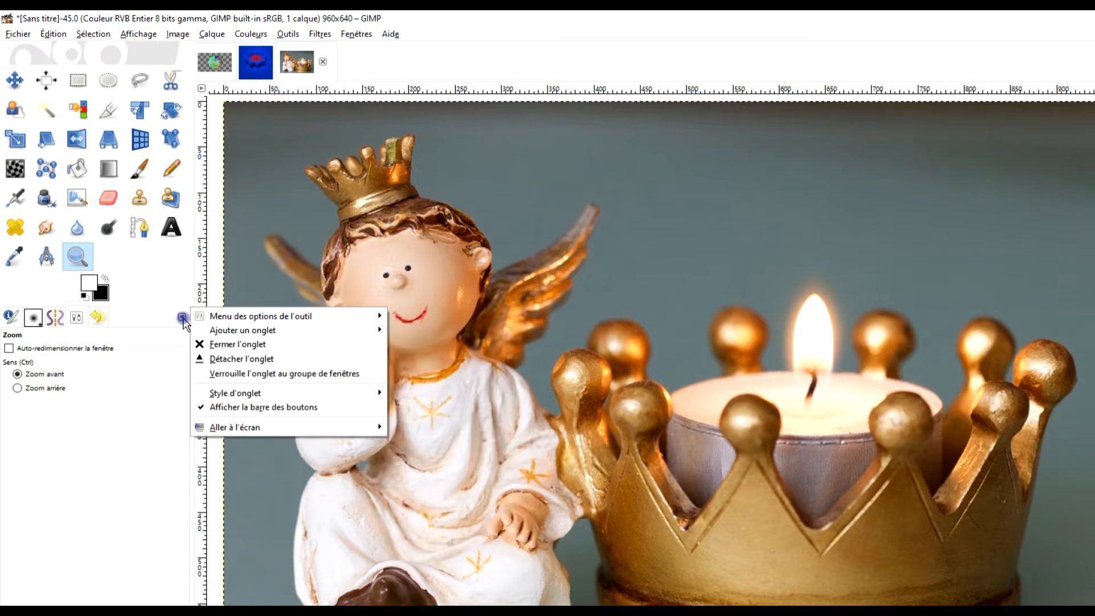
mouse_move(263, 331)
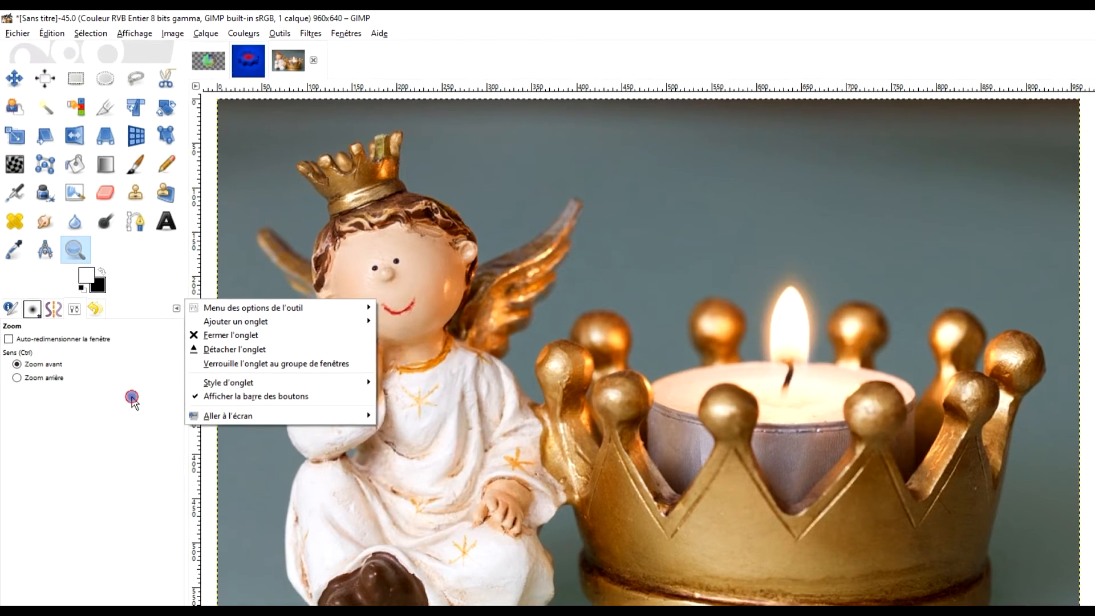
left_click(760, 330)
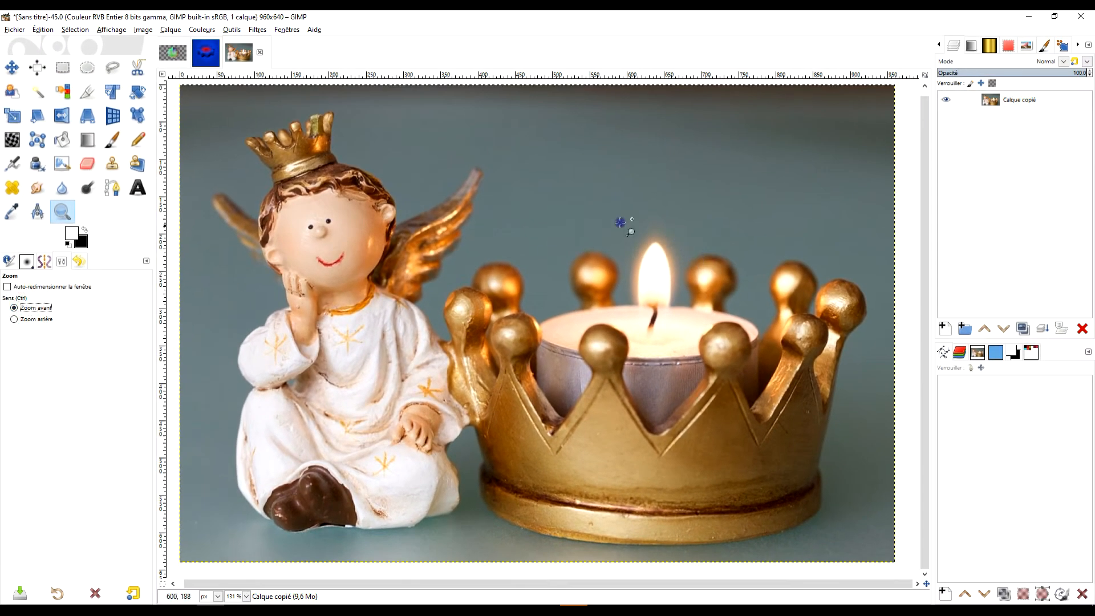
Draw a closed freehand selection loosely around the candle flame, including its glow and the top of the wick
left_click_drag(605, 221, 726, 359)
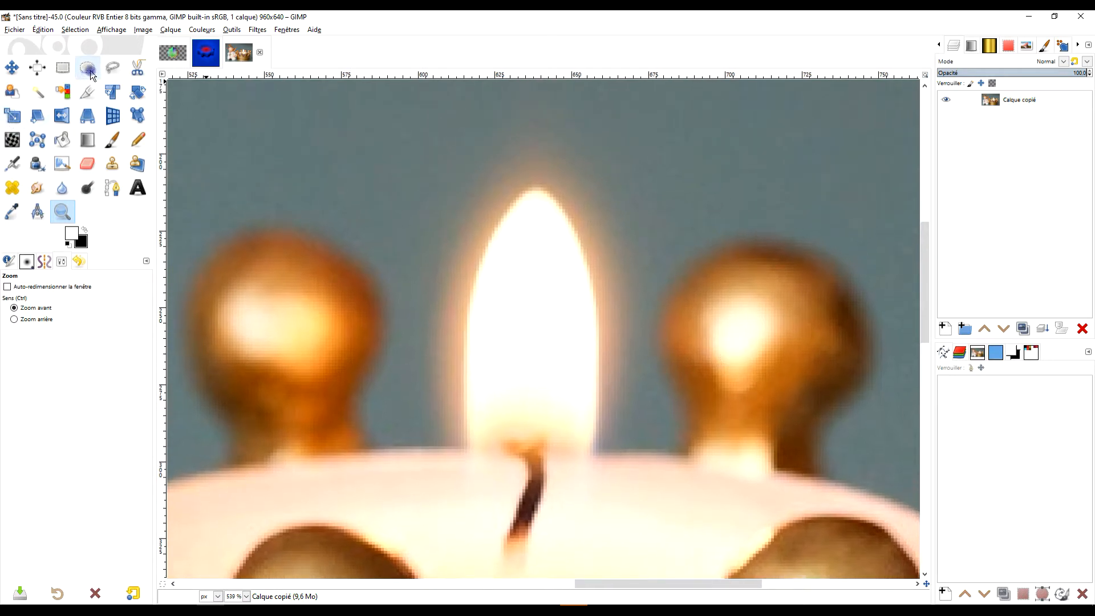
left_click(112, 67)
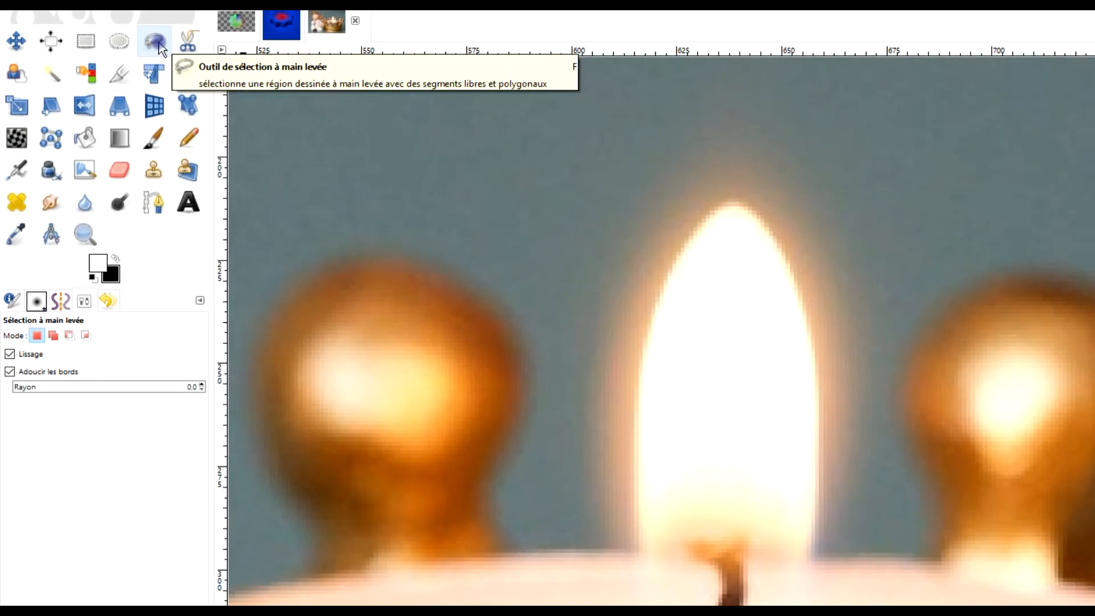
mouse_move(661, 122)
left_mouse_down()
mouse_move(635, 140)
mouse_move(574, 253)
left_mouse_up()
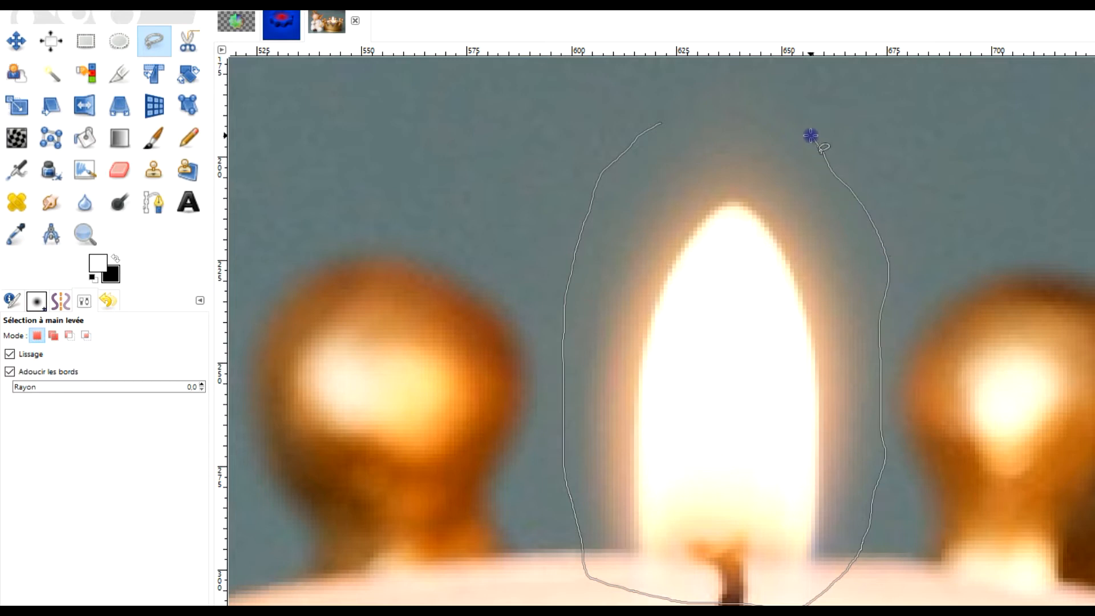
key("Return")
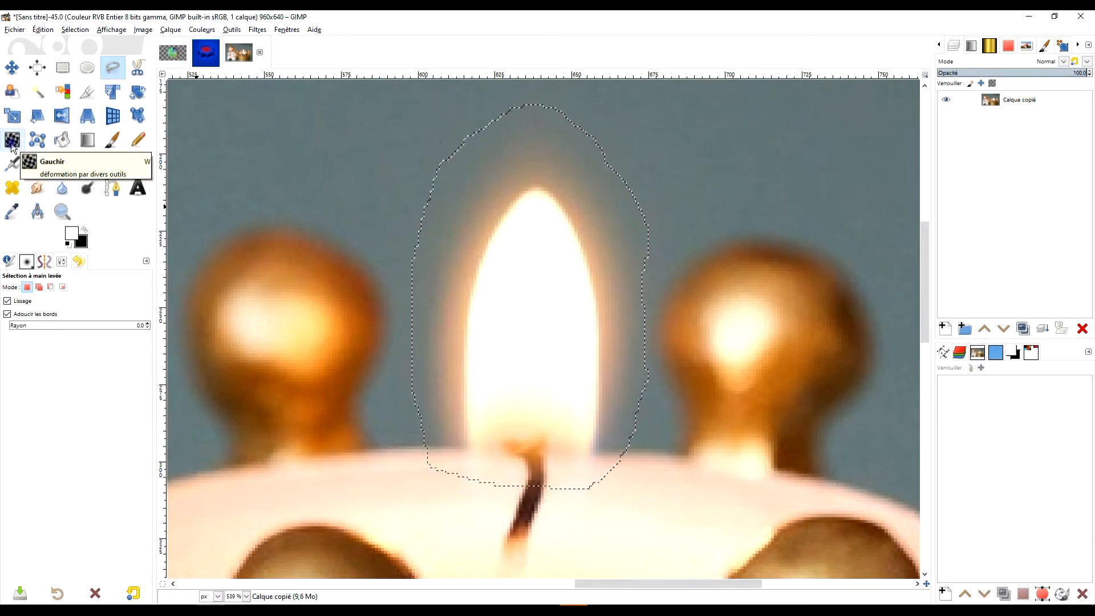
Enlarge the centre of the flame with the Warp tool in Agrandissement de la zone mode and create a 10-frame animation from it
left_click(12, 142)
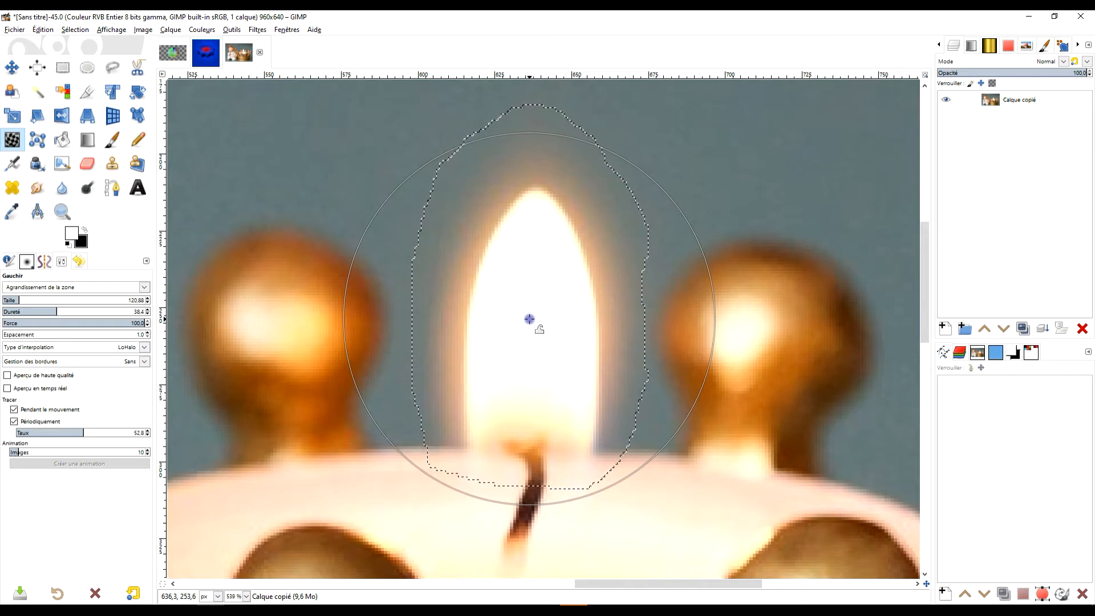
left_click_drag(529, 319, 530, 319)
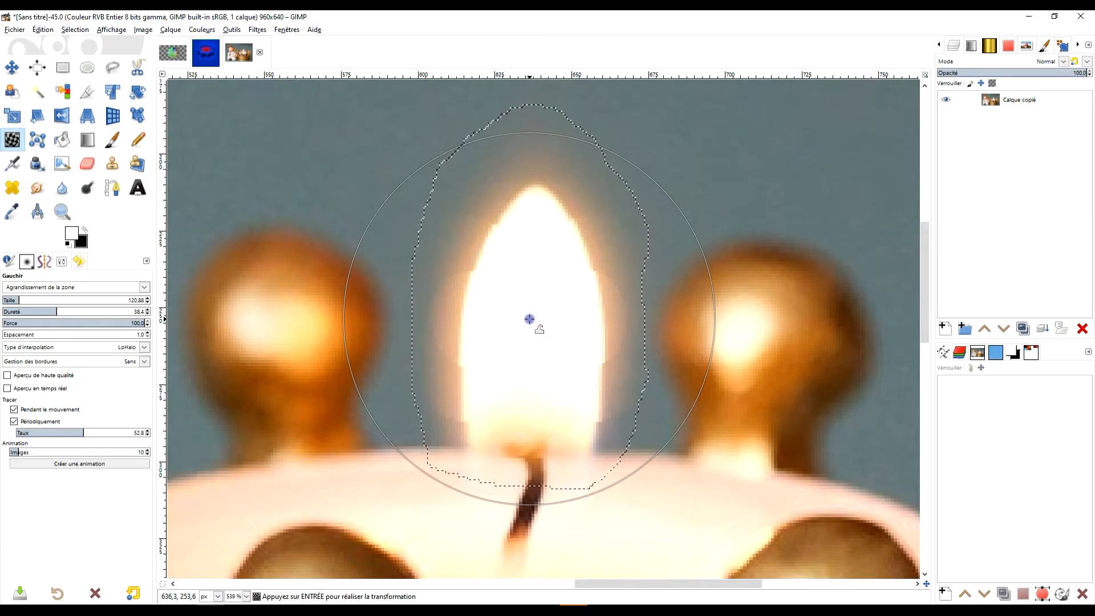
left_click(77, 464)
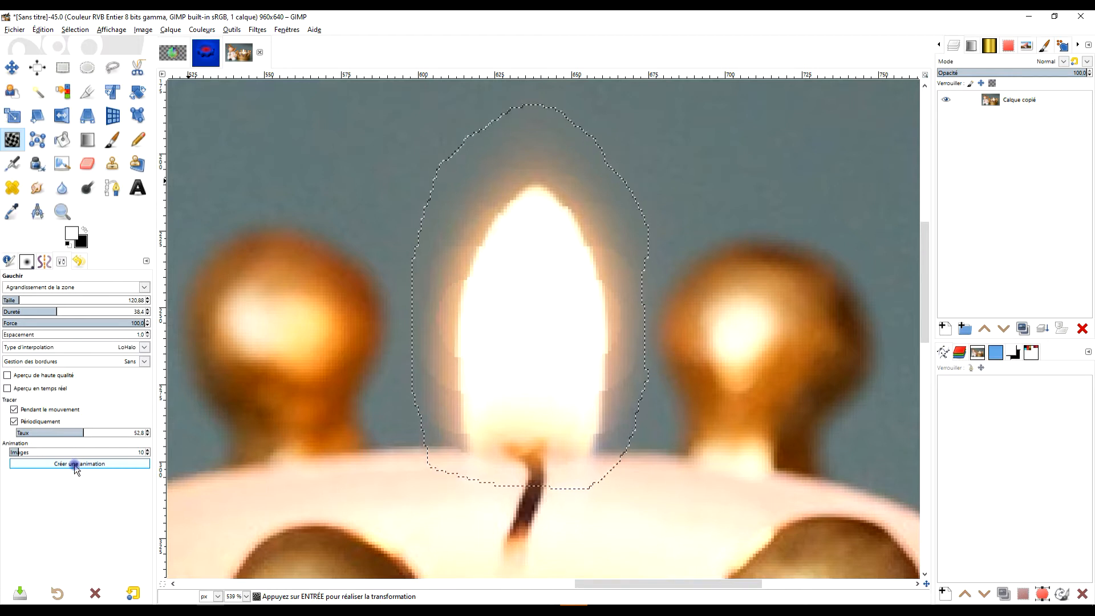
left_click(75, 469)
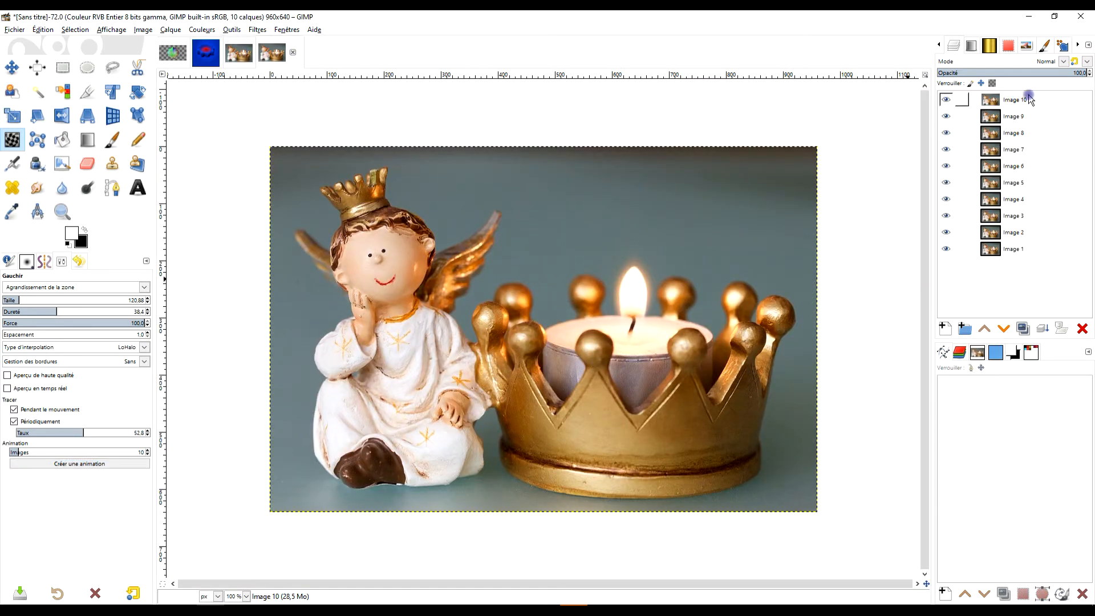
Play back the new candle animation in a maximized preview and close the preview
left_click(254, 29)
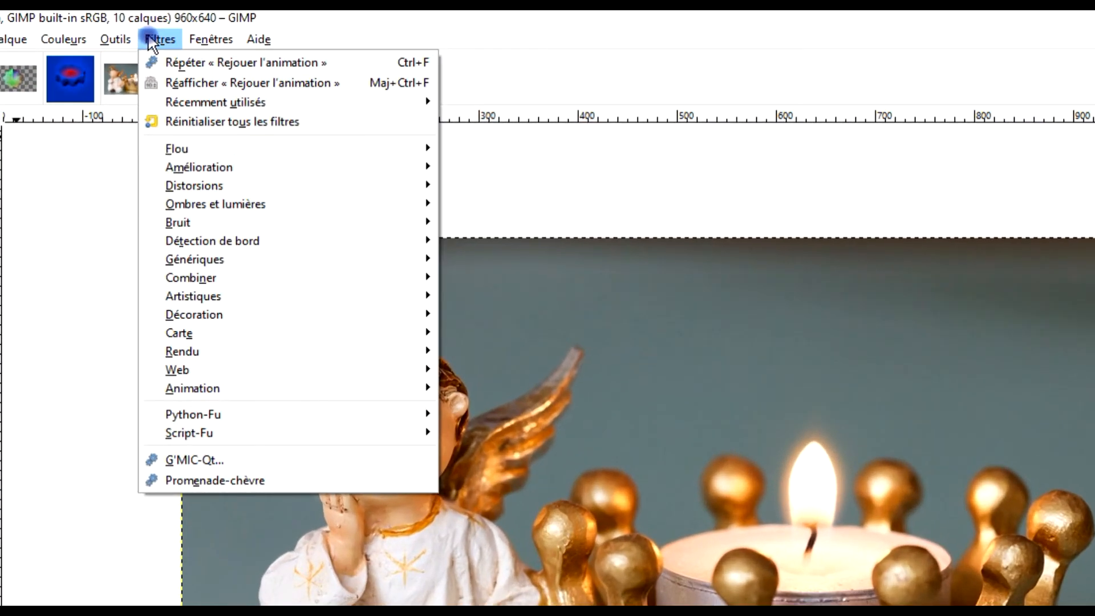
mouse_move(268, 386)
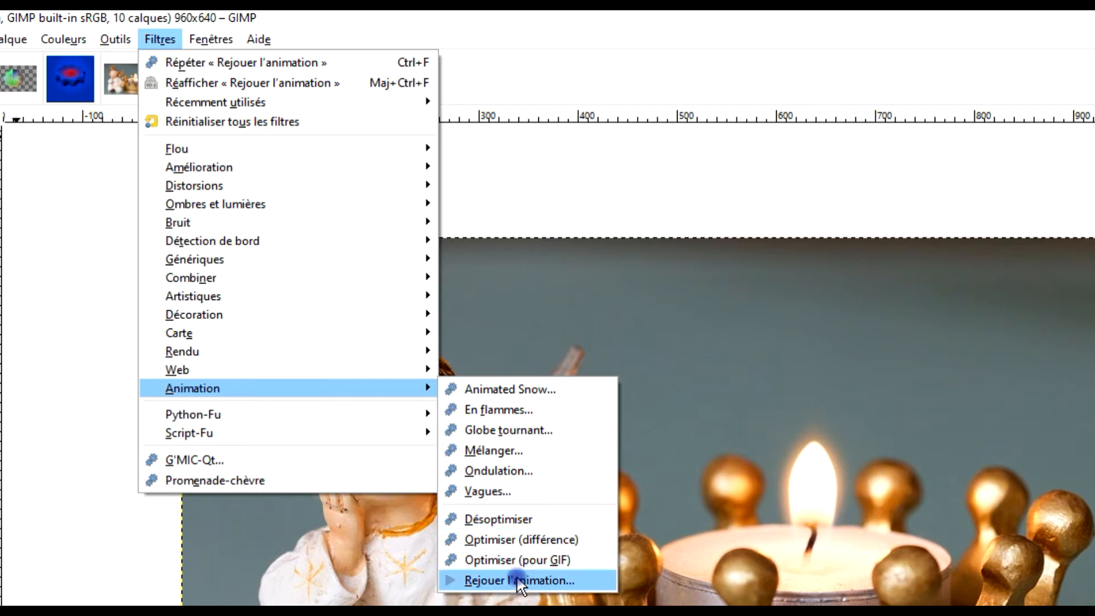
left_click(517, 580)
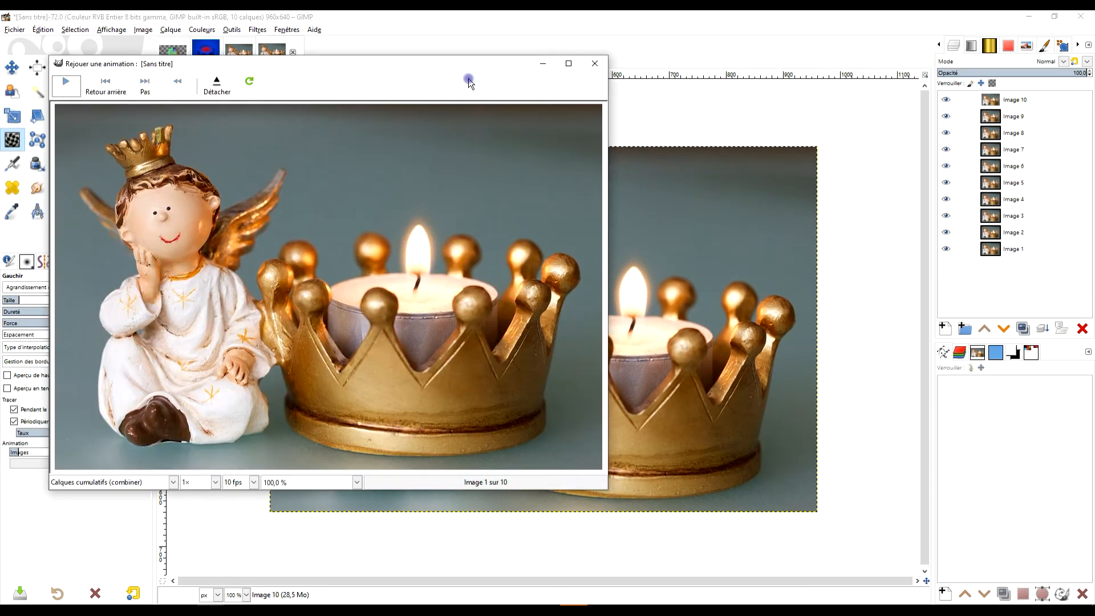
double_click(473, 70)
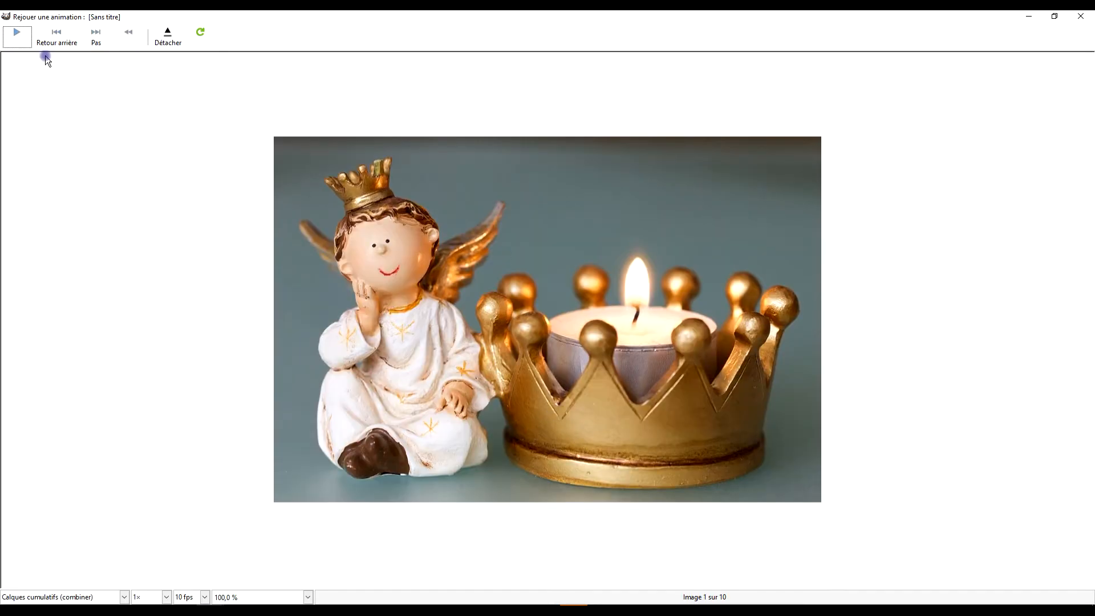
left_click(18, 37)
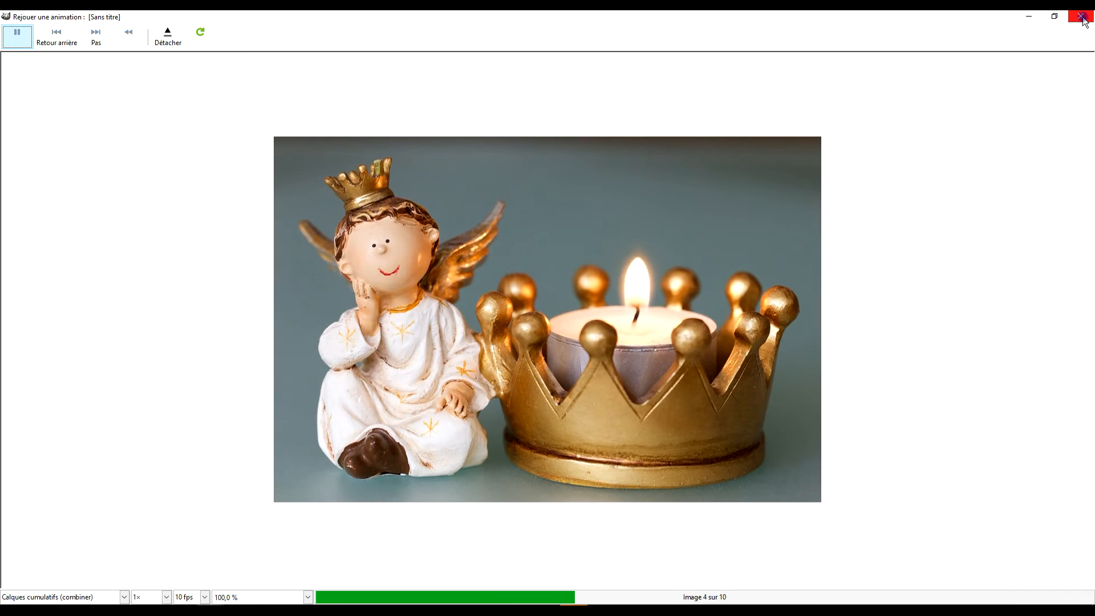
left_click(1082, 17)
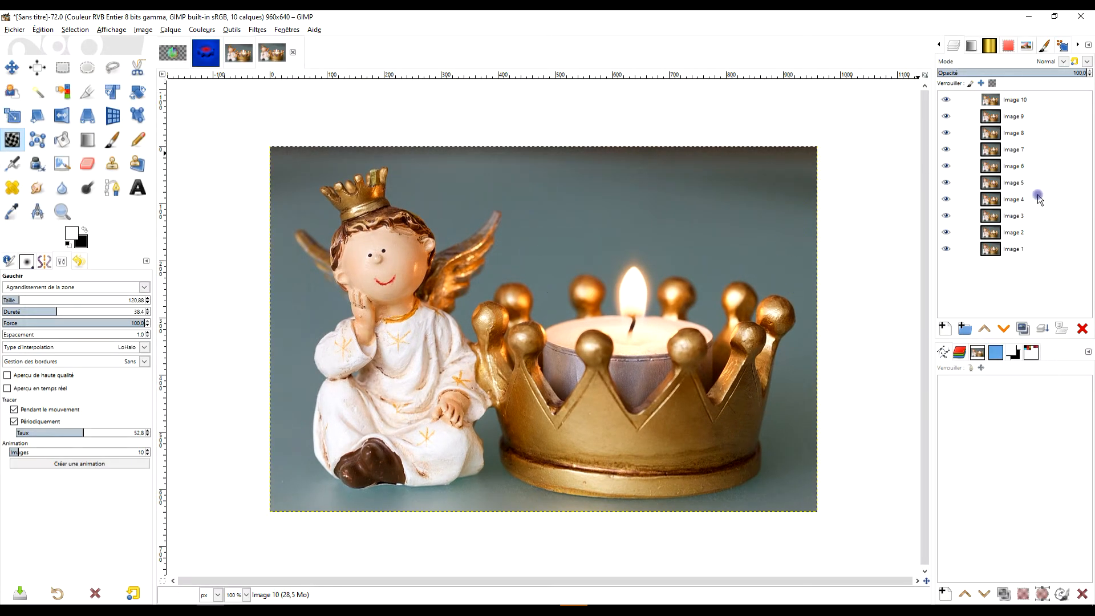
Duplicate layers Image 2 and Image 3, placing Copie de Image 2 at the top of the stack and Copie de Image 3 just below it
left_click(1018, 232)
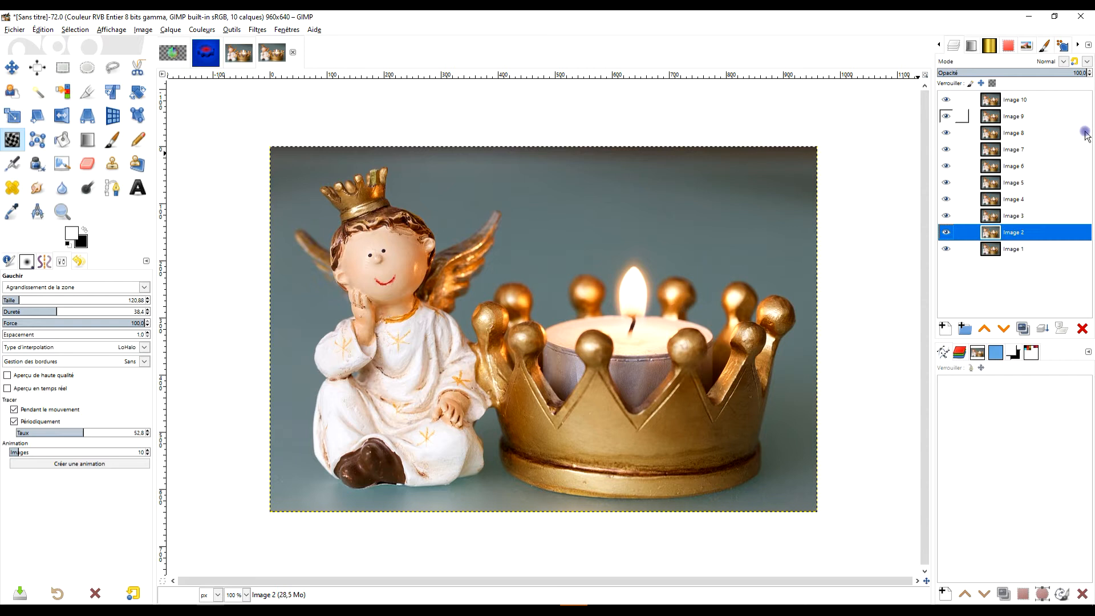
left_click(1020, 329)
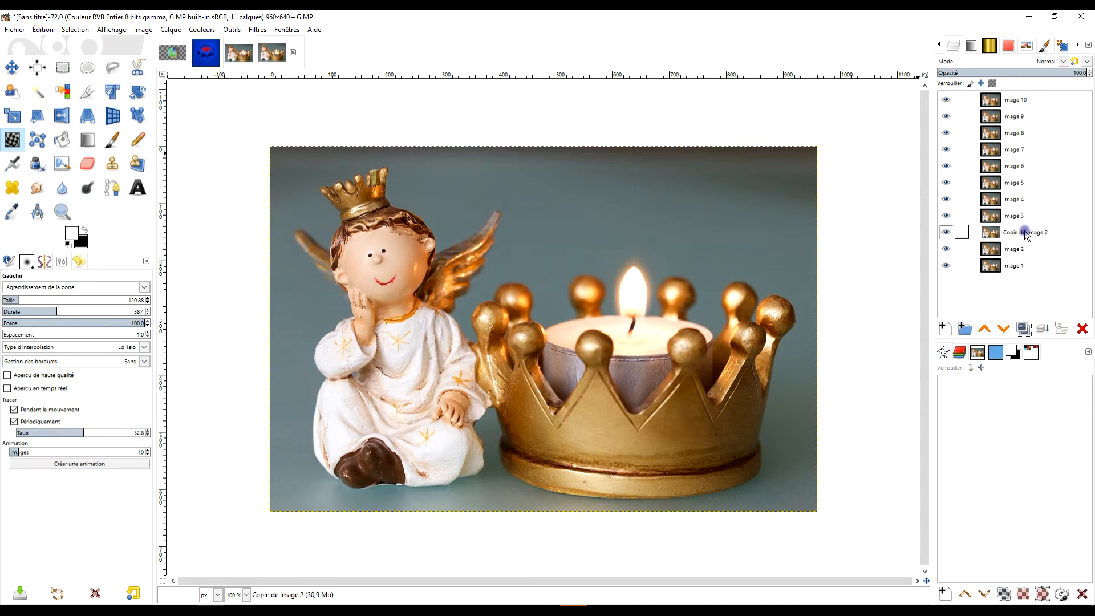
left_click_drag(1020, 234, 1037, 100)
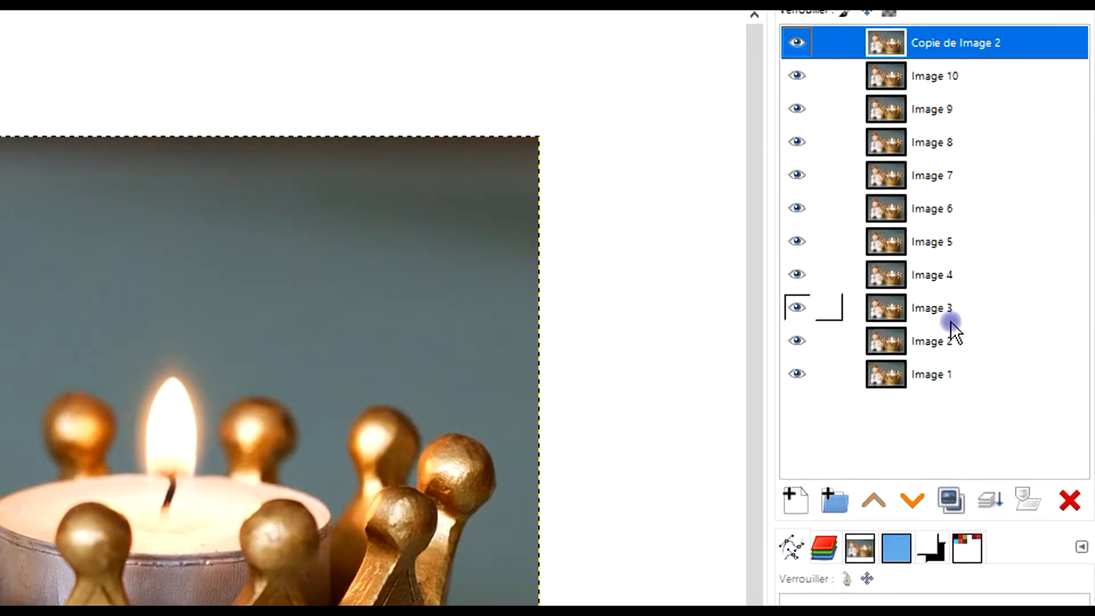
left_click(951, 315)
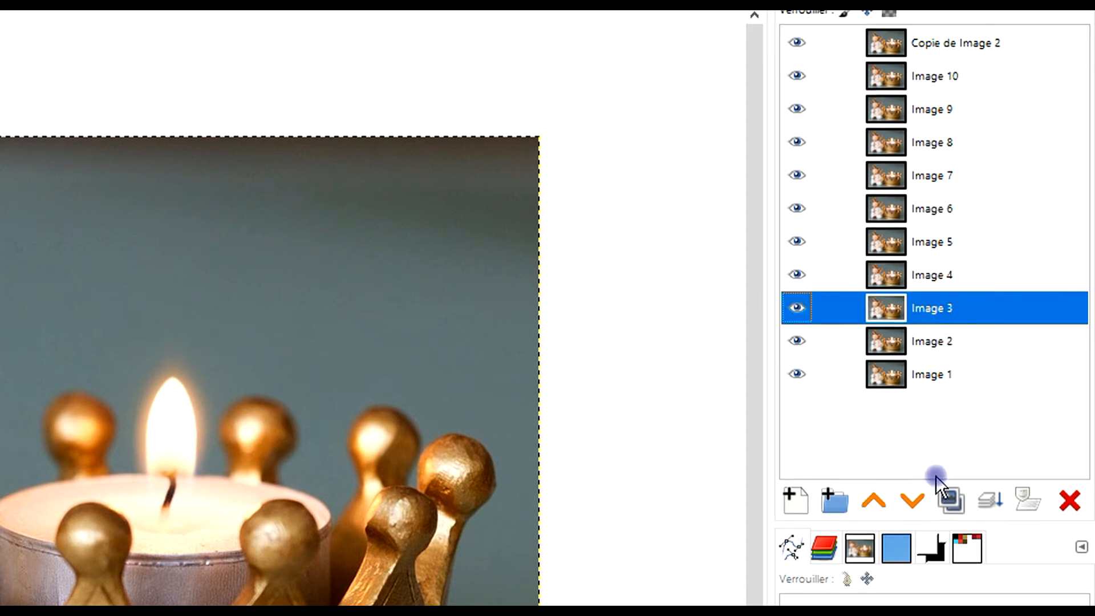
left_click(950, 499)
left_click_drag(941, 303, 938, 39)
mouse_move(1006, 62)
left_mouse_down()
mouse_move(992, 72)
mouse_move(1002, 80)
left_mouse_up()
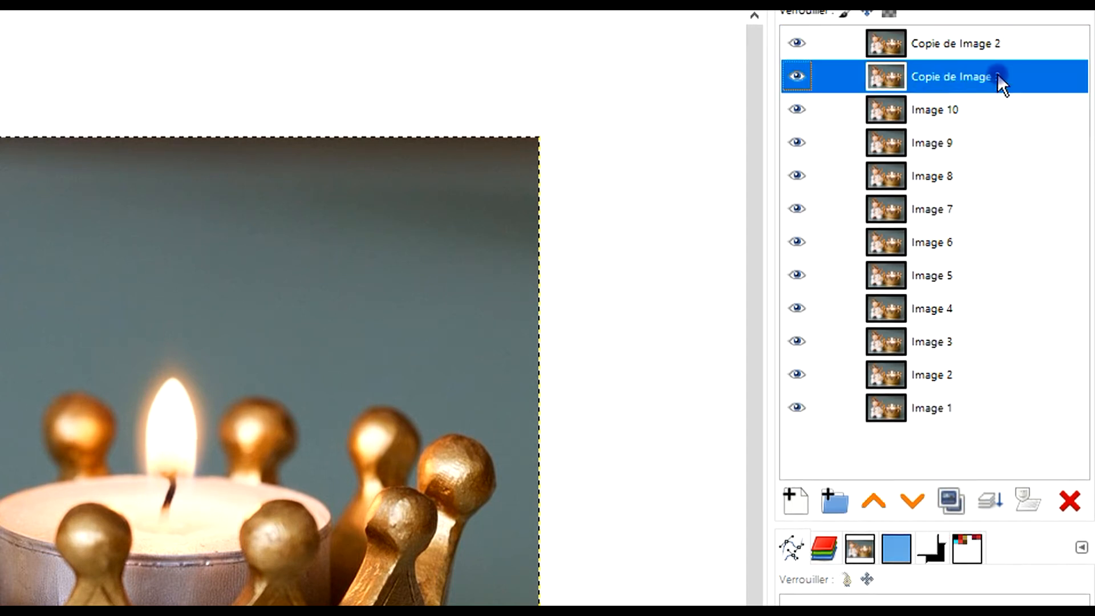
Duplicate layers Image 4 and Image 5 and stack the copies in order directly below Copie de Image 3
left_click(956, 310)
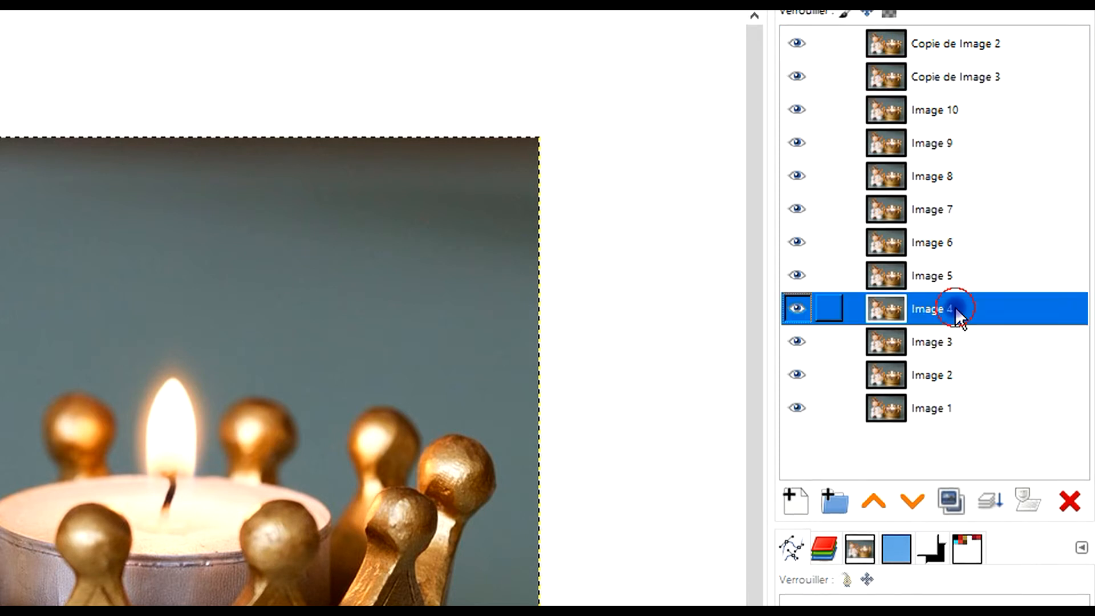
left_click(952, 501)
left_click_drag(965, 308, 970, 97)
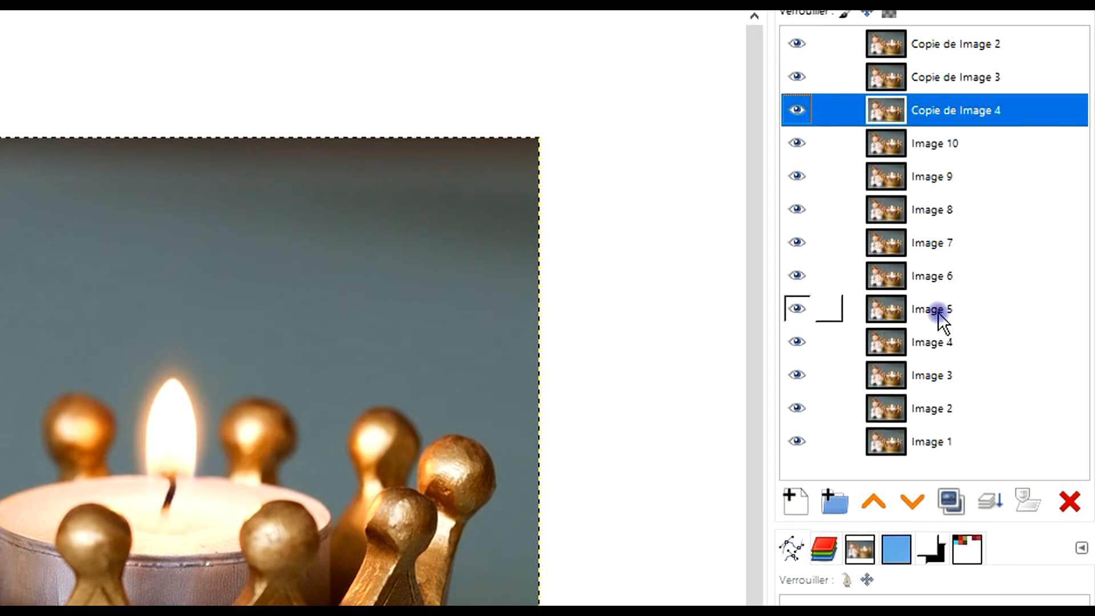
left_click(941, 314)
left_click(952, 500)
left_click_drag(958, 308, 979, 145)
Duplicate layers Image 6 and Image 7 and stack the copies in order directly below Copie de Image 5
left_click(941, 342)
left_click(974, 323)
left_click(952, 501)
left_click_drag(954, 314, 978, 166)
left_click(939, 319)
left_click(947, 503)
left_click_drag(946, 310, 969, 194)
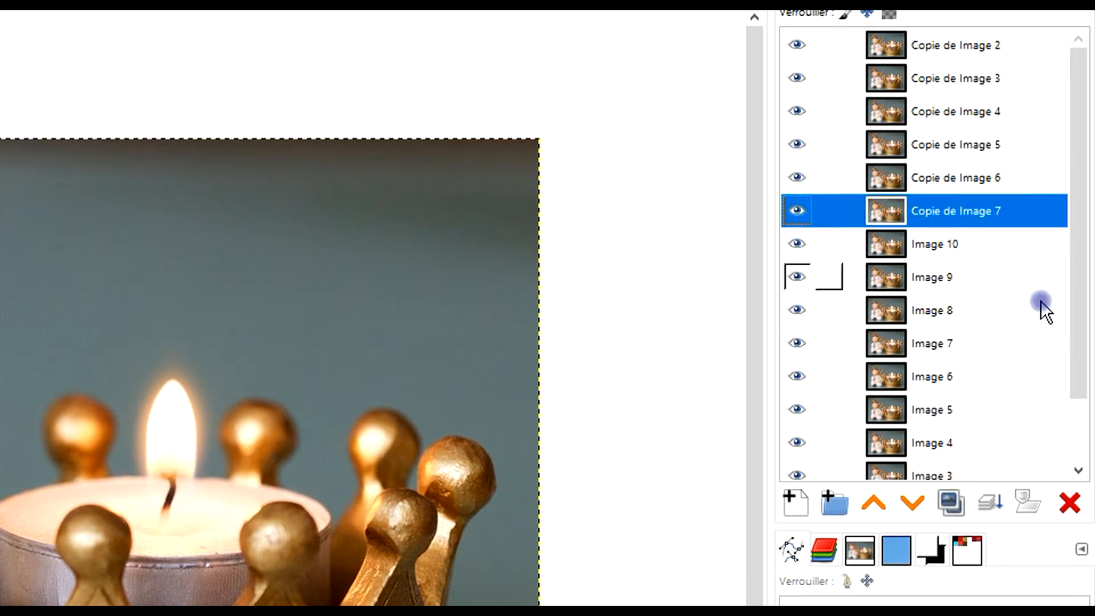
Duplicate layers Image 8 and Image 9 and stack the copies in order between Copie de Image 7 and Image 10
left_click(941, 312)
left_click(951, 503)
left_click_drag(963, 311, 995, 228)
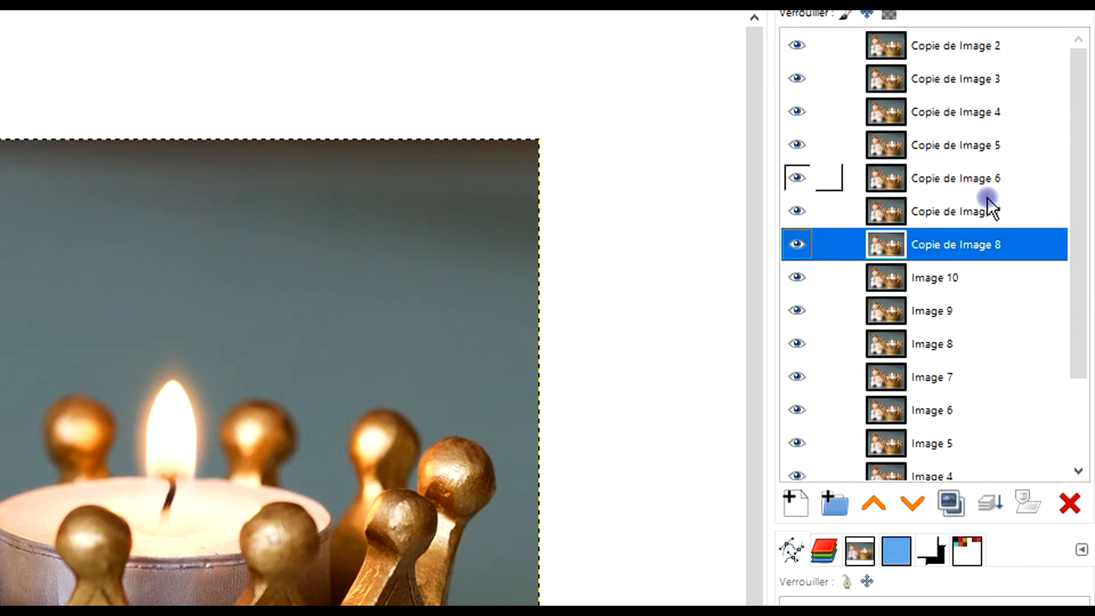
left_click(941, 314)
left_click(953, 504)
left_click_drag(954, 310, 1047, 244)
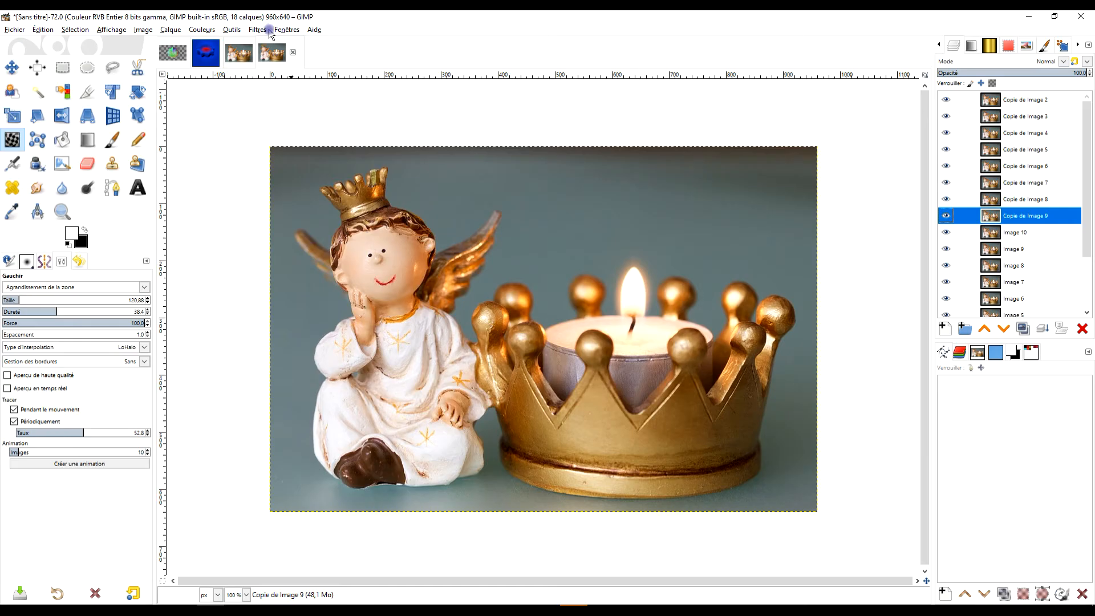
Play back the extended flame animation in a maximized preview to check the loop, and close the preview
left_click(257, 29)
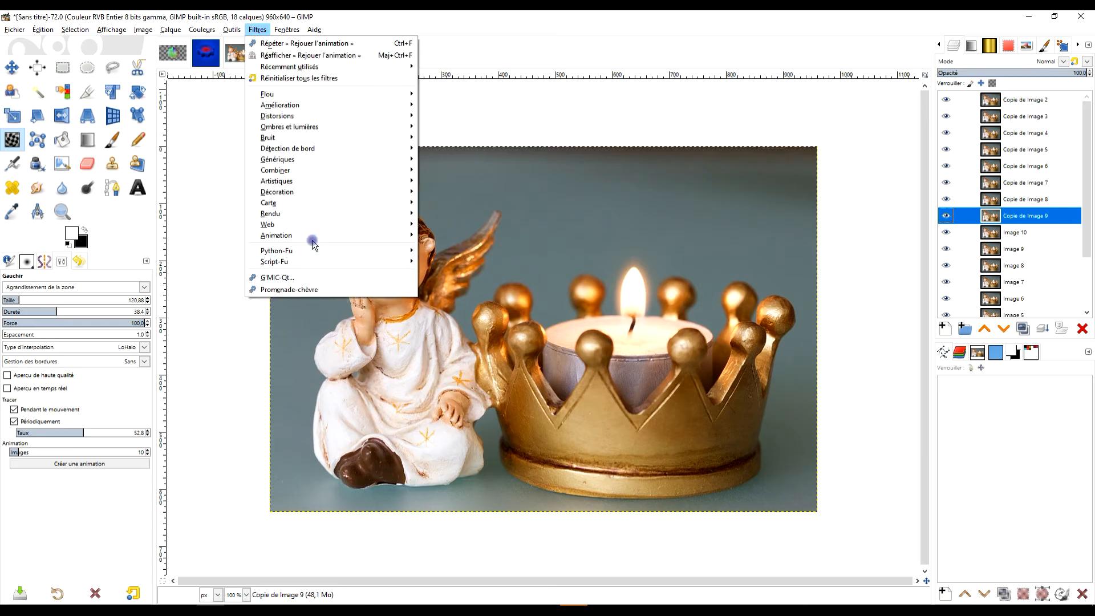
mouse_move(312, 235)
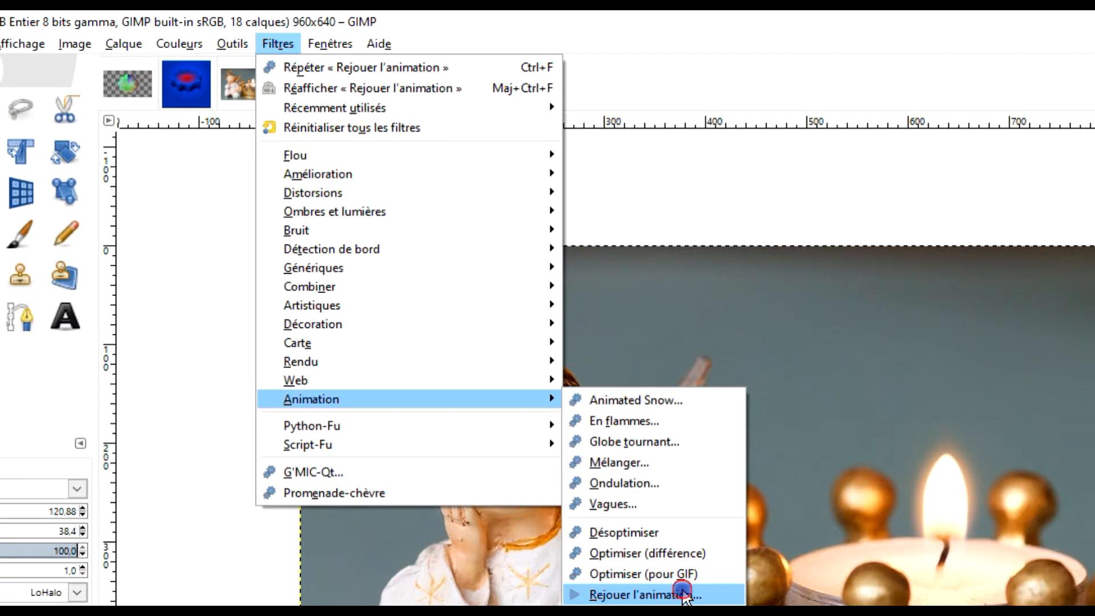
left_click(684, 595)
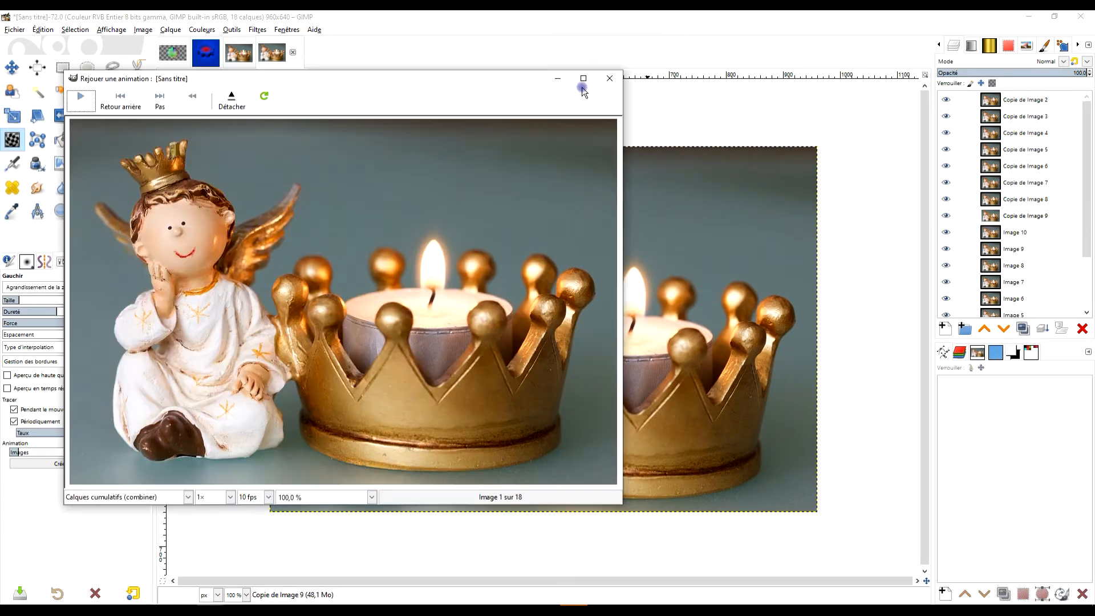
left_click(583, 78)
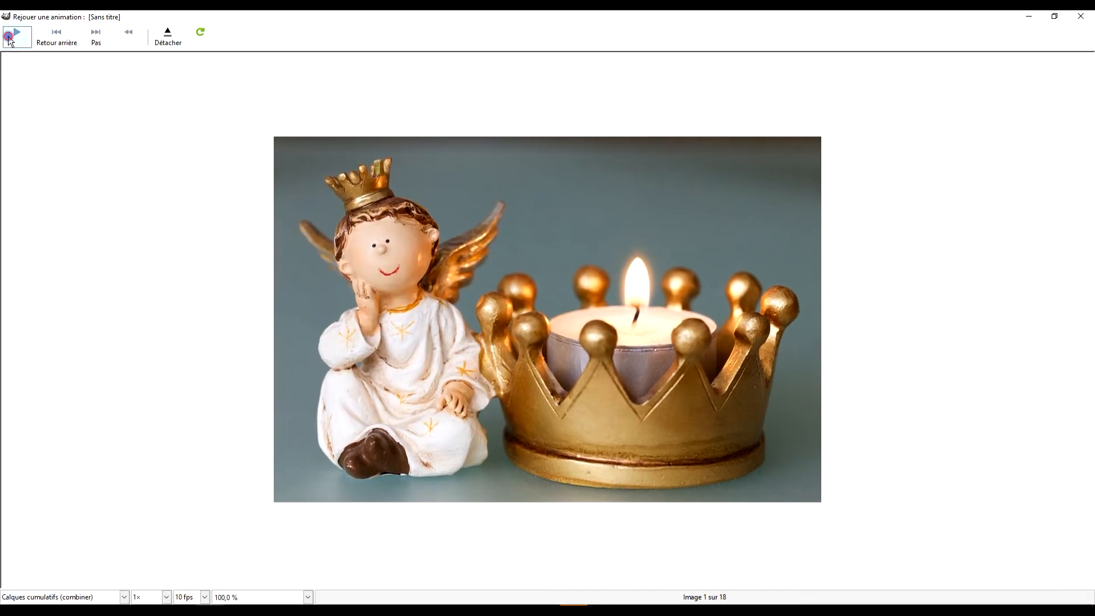
left_click(12, 36)
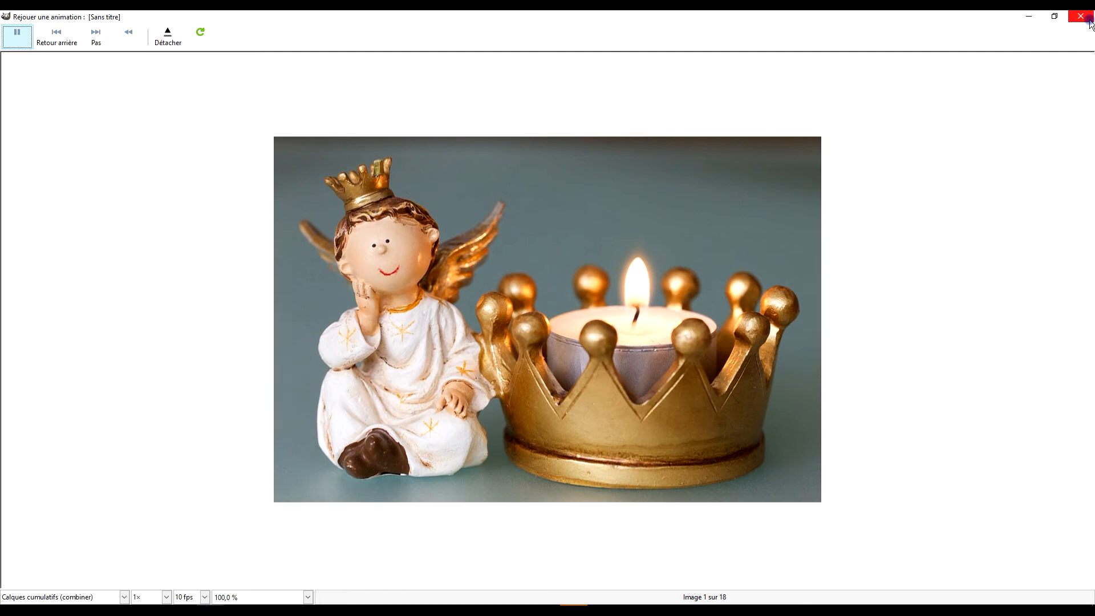
left_click(1079, 10)
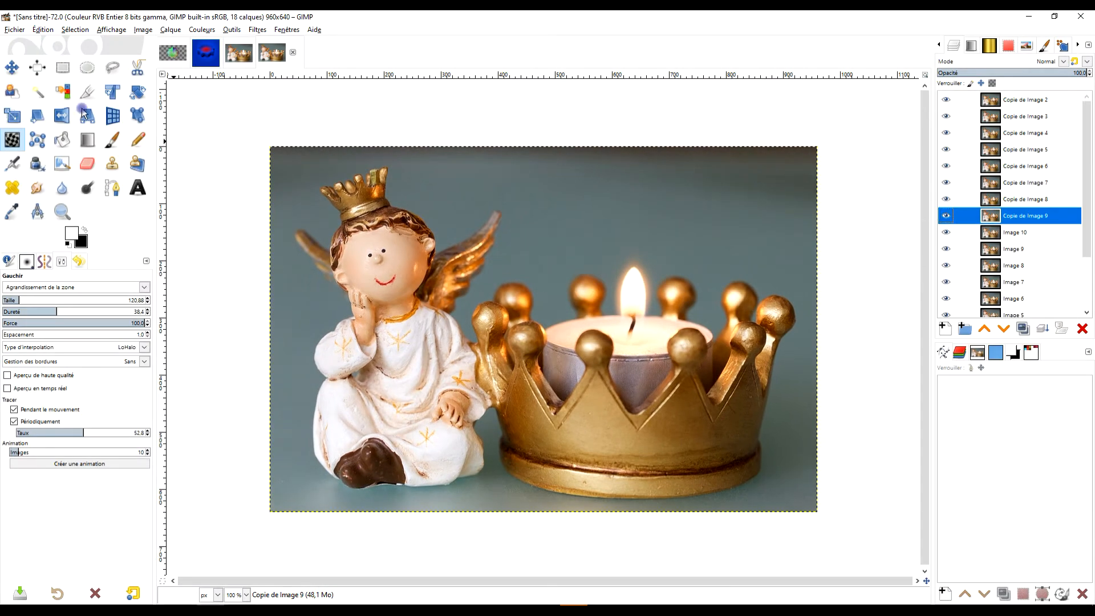
Switch to the Rectangle Select tool and review the frame layers from the copies down to Image 1
left_click(62, 67)
left_click(682, 123)
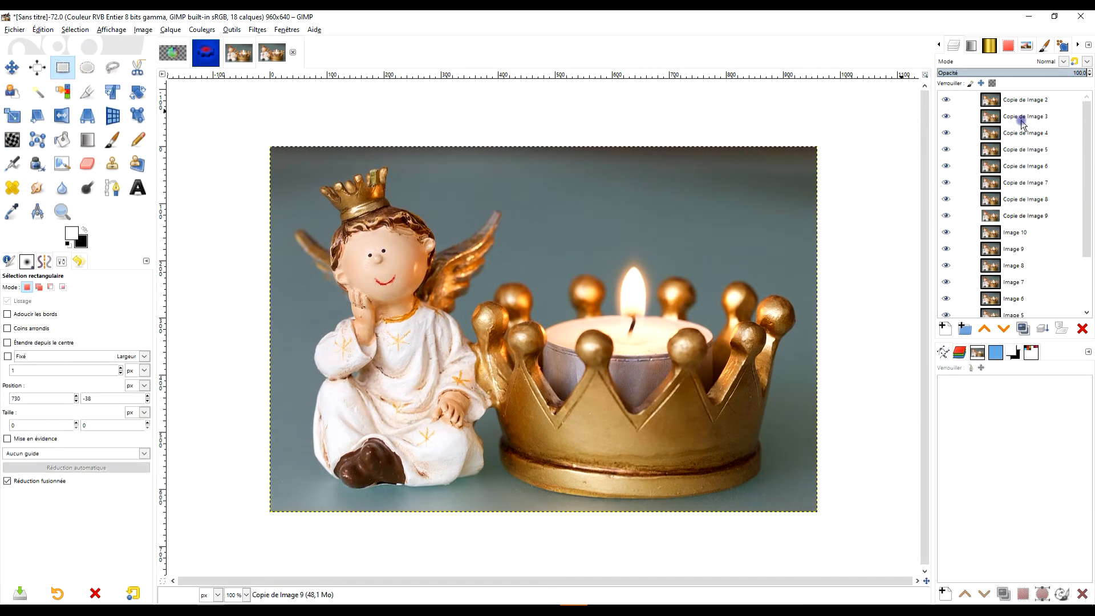
scroll(1017, 223, "down", 3)
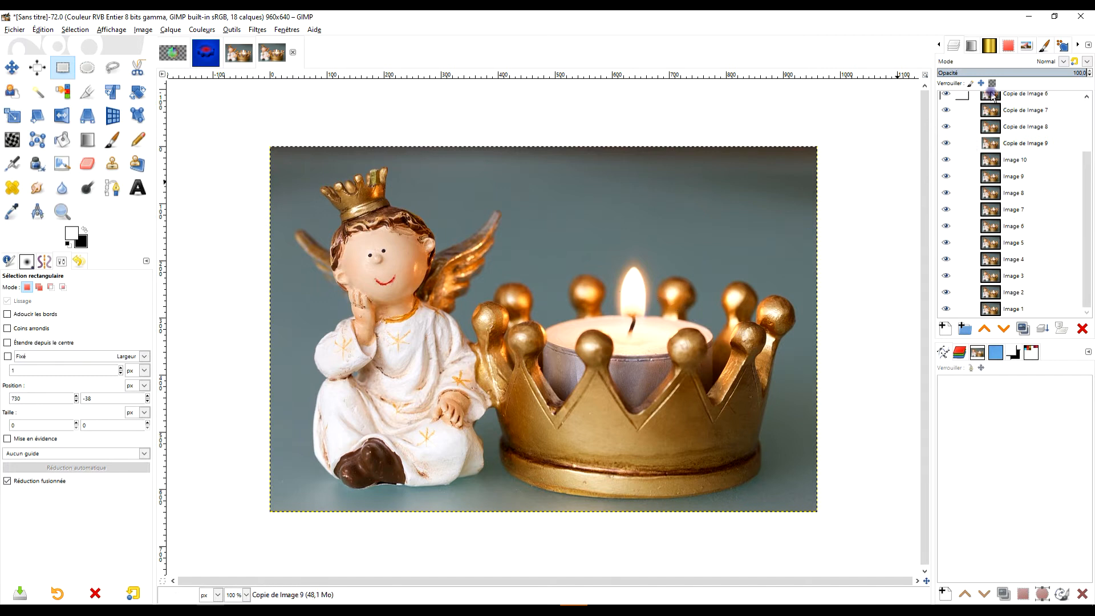
Optimize the frame animation by difference (Optimiser (différence)) so each frame keeps only its changed areas
left_click(258, 30)
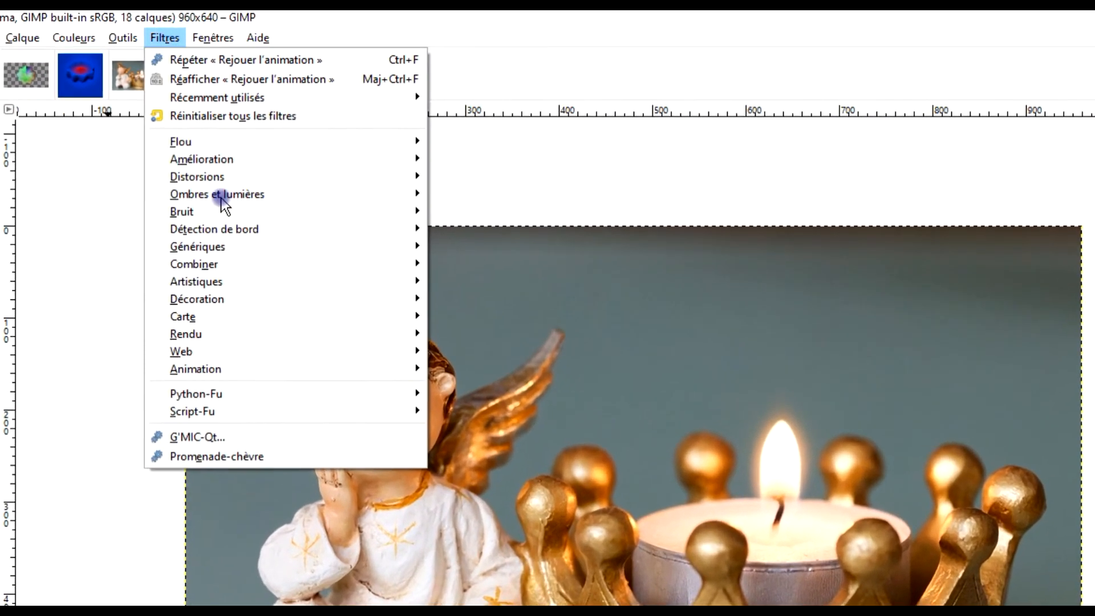
mouse_move(306, 320)
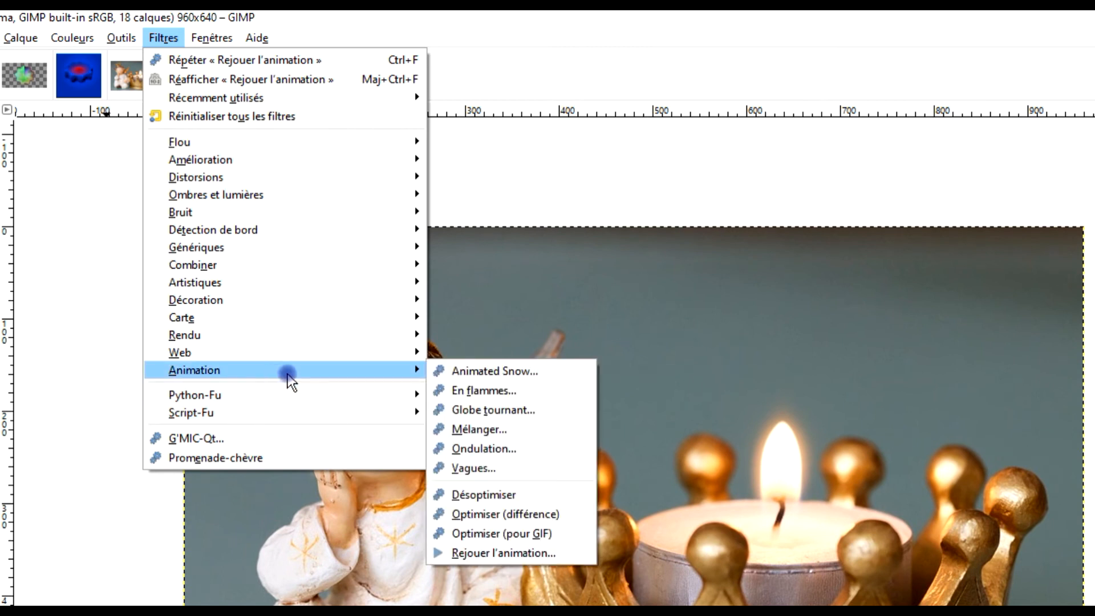
left_click(572, 515)
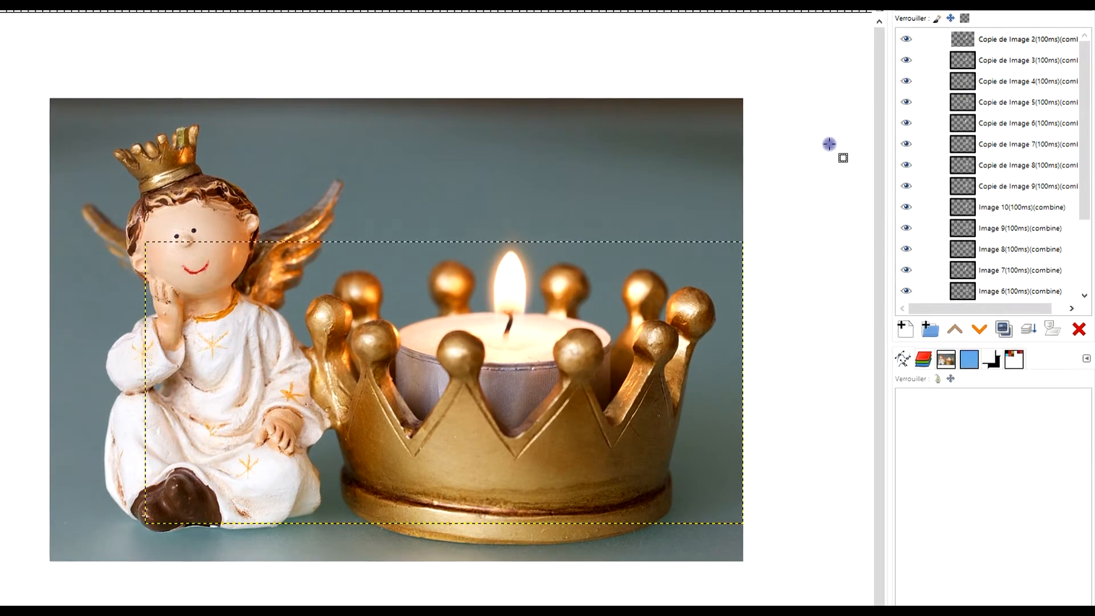
Inspect the optimized frame layers by hiding the Image 1 base layer and showing it again
scroll(1039, 109, "down", 3)
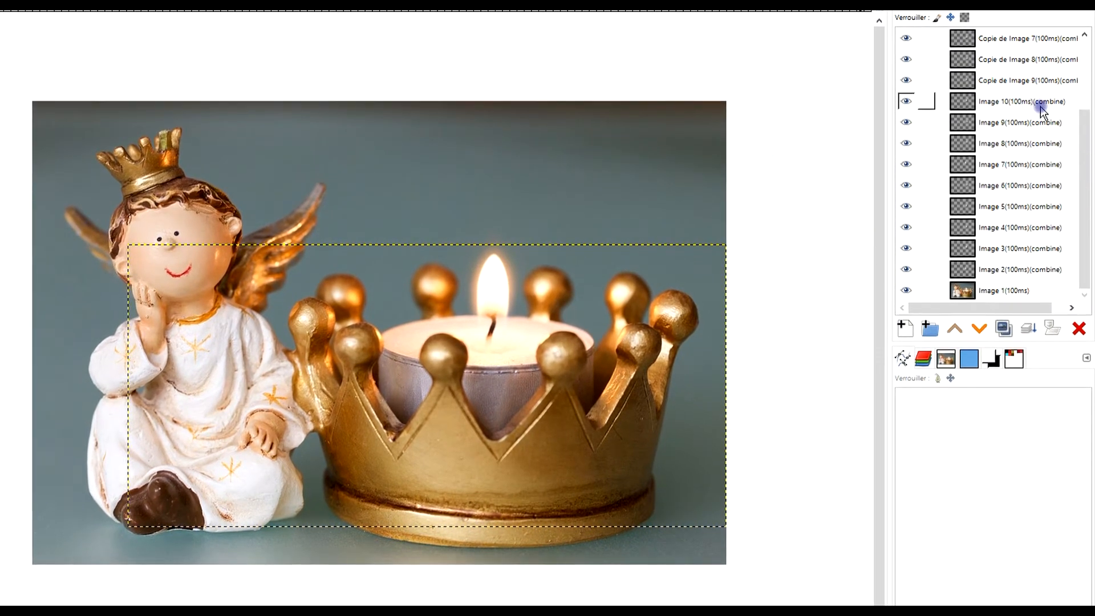
left_click(906, 290)
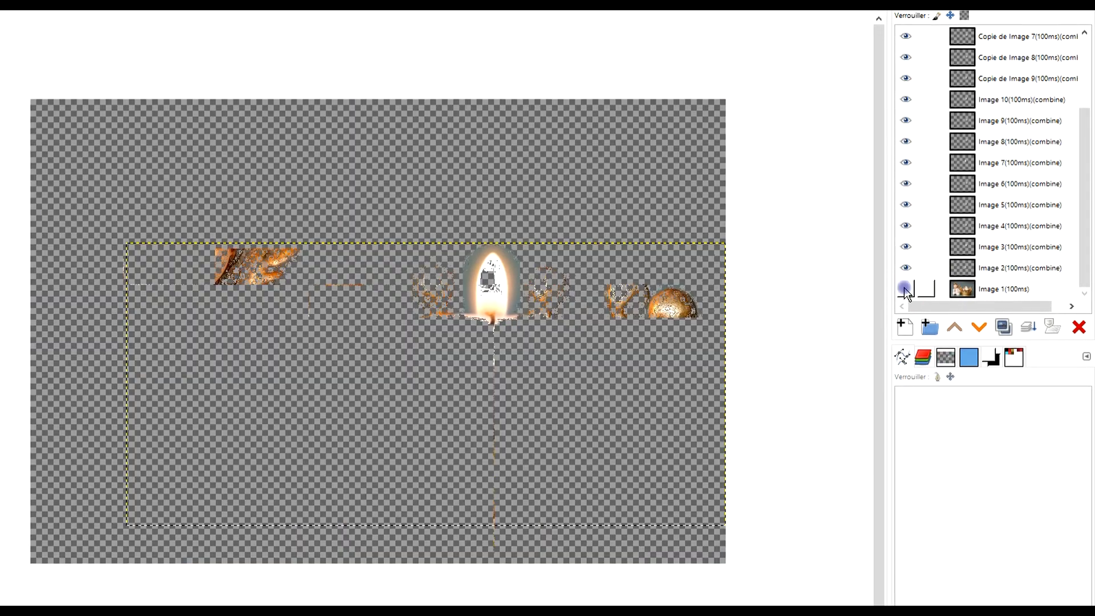
left_click(906, 290)
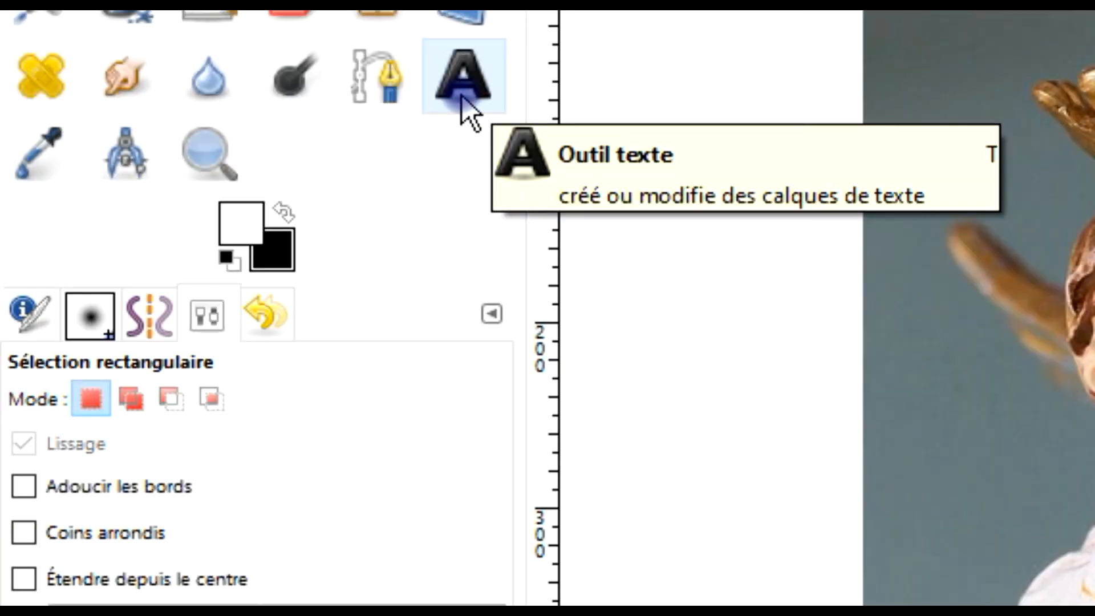
Add the two-line text "Bonne fête / de l'épiphanie" in a box above the candle, on a text layer directly over Image 1
left_click(467, 107)
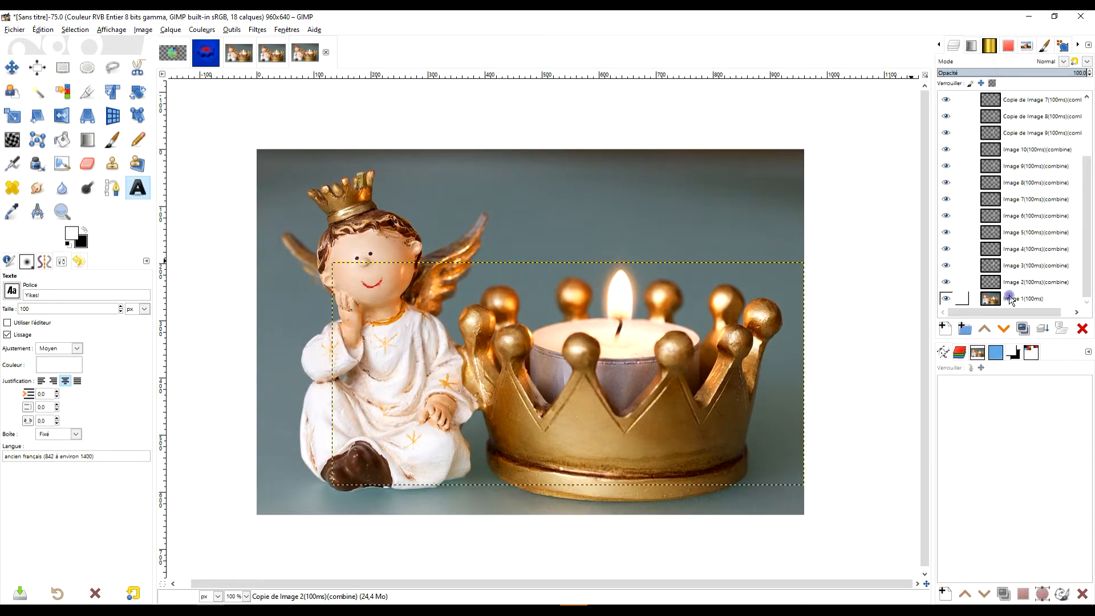
left_click(1010, 299)
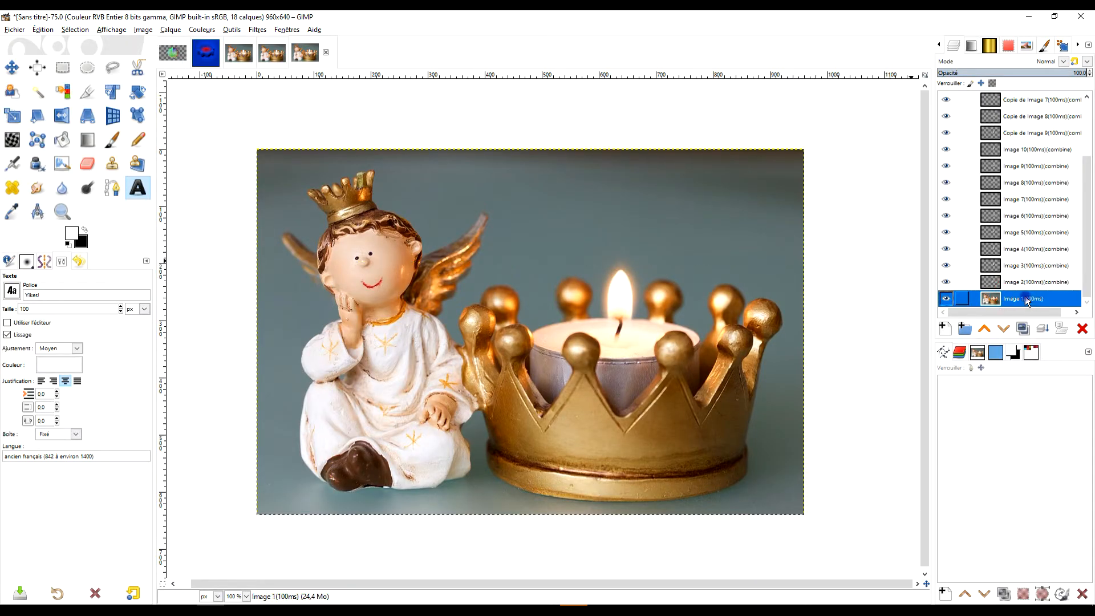
left_click_drag(496, 161, 786, 252)
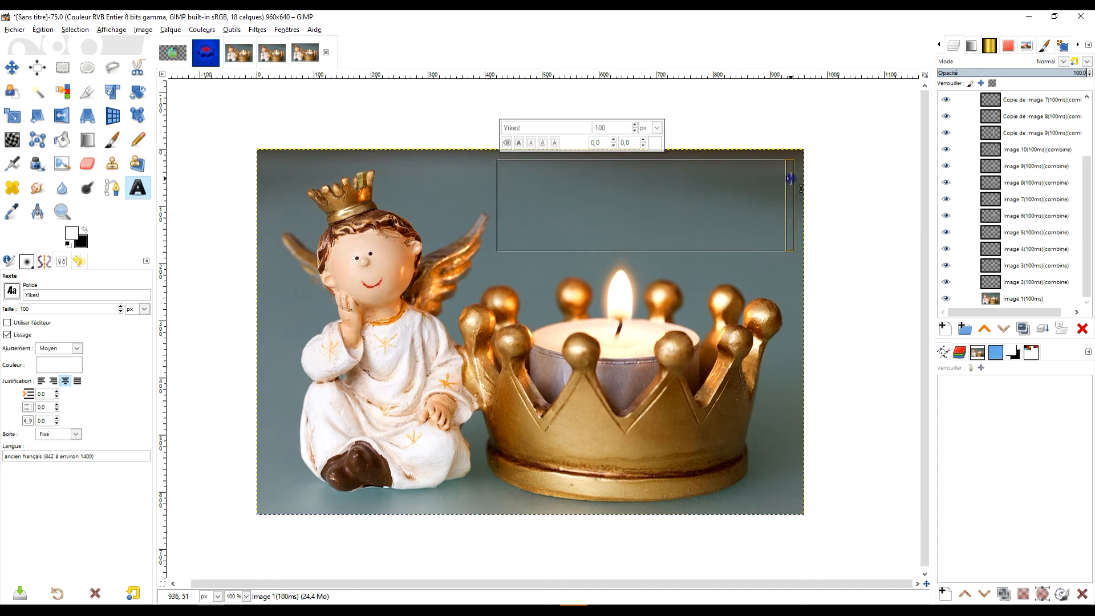
type("Bonne")
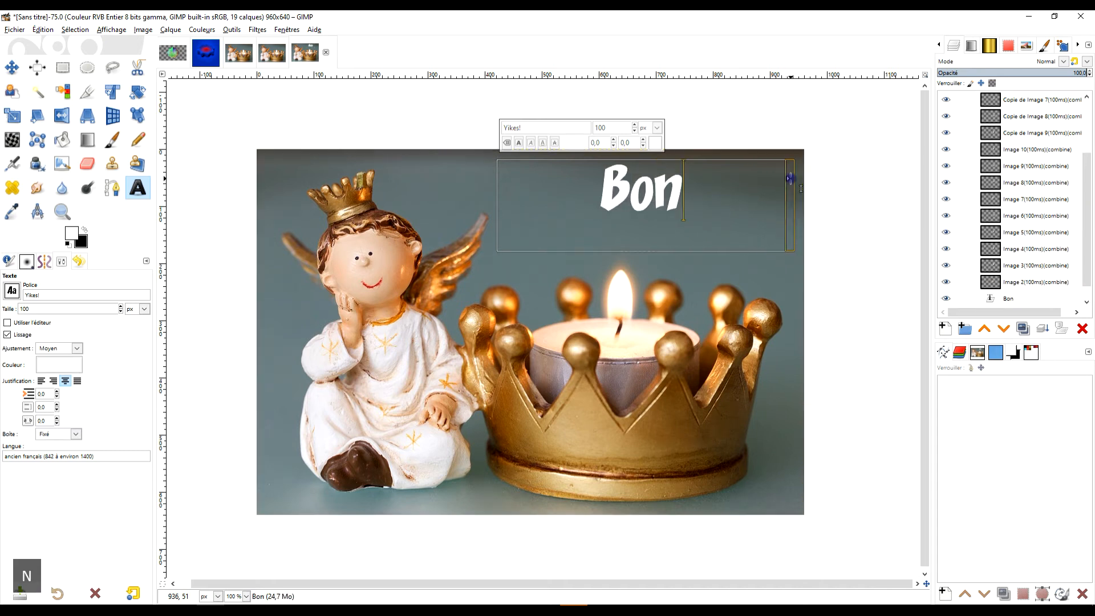
type("ête")
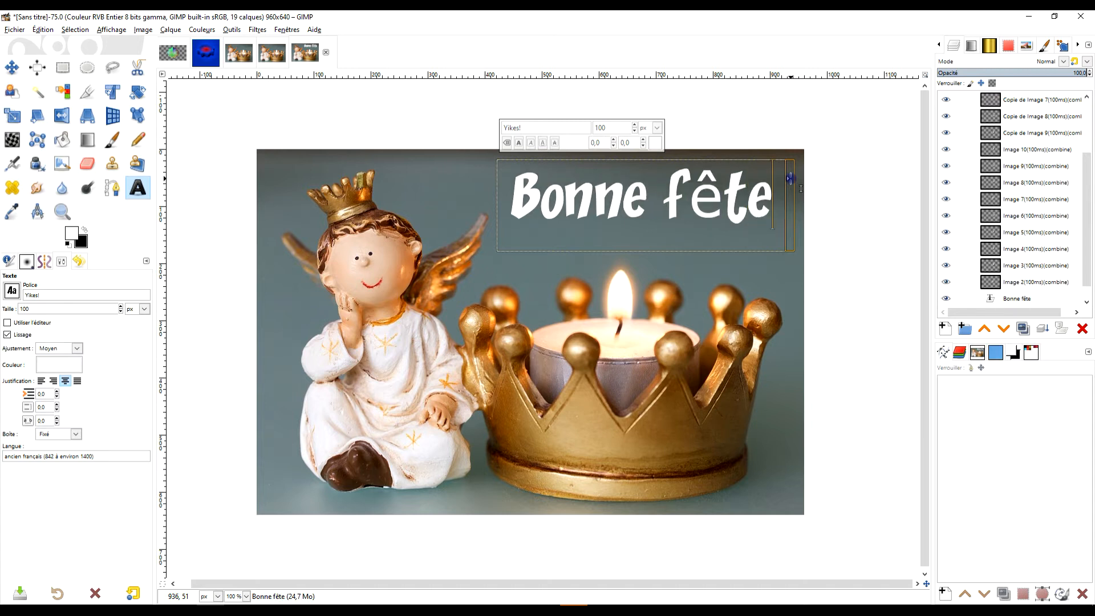
key("Return")
type("de l'")
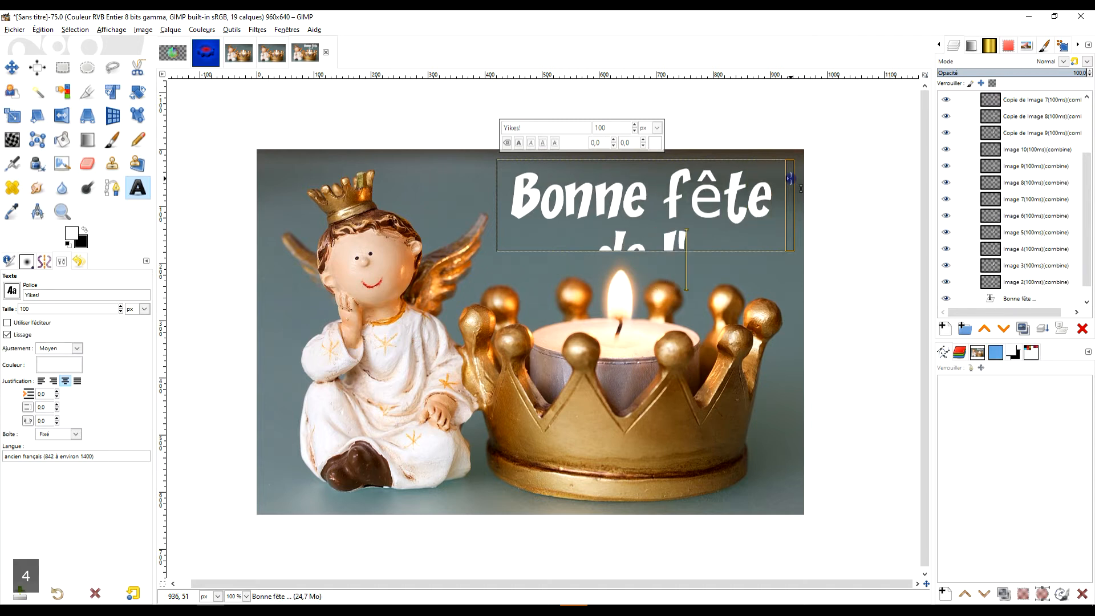
type("épiphan")
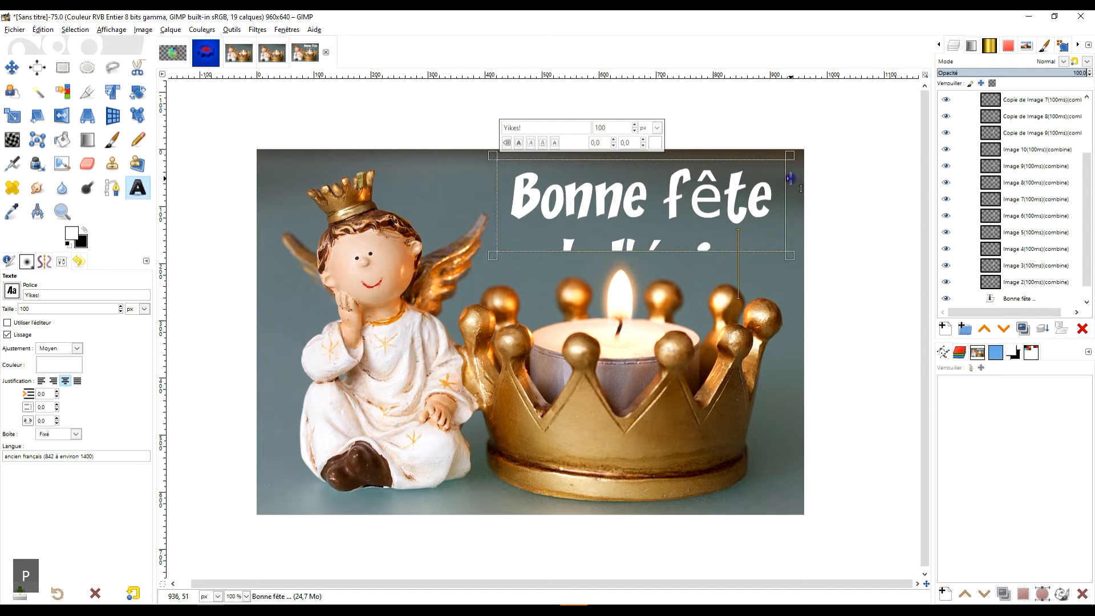
type("ie")
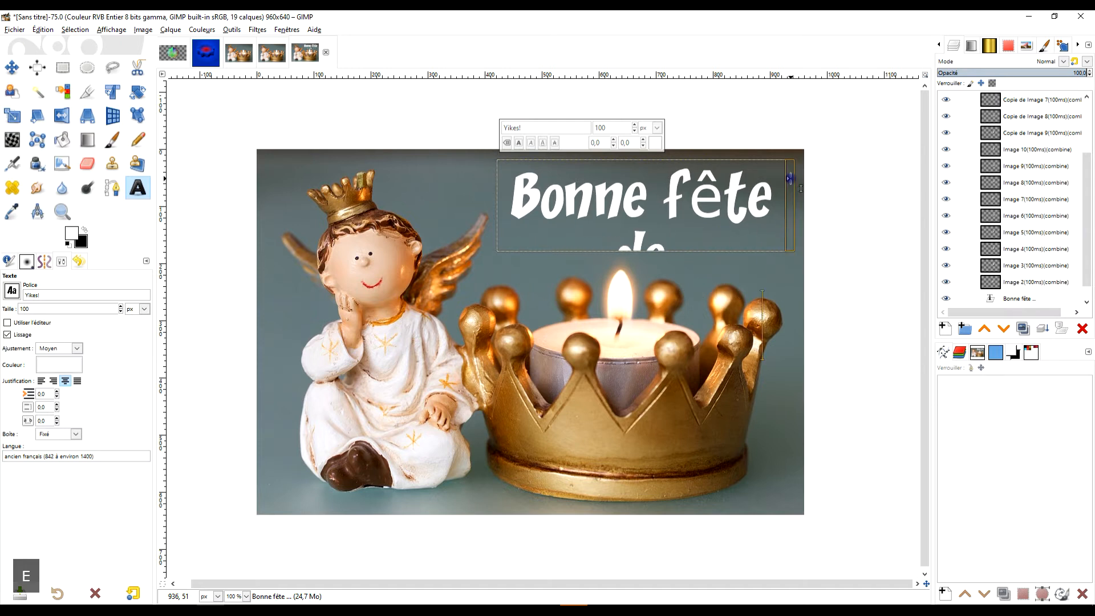
Set the size of the whole greeting text to 65 px so both lines fit the box, and leave text editing
key("ctrl+a")
left_click(624, 128)
left_click_drag(624, 128, 558, 128)
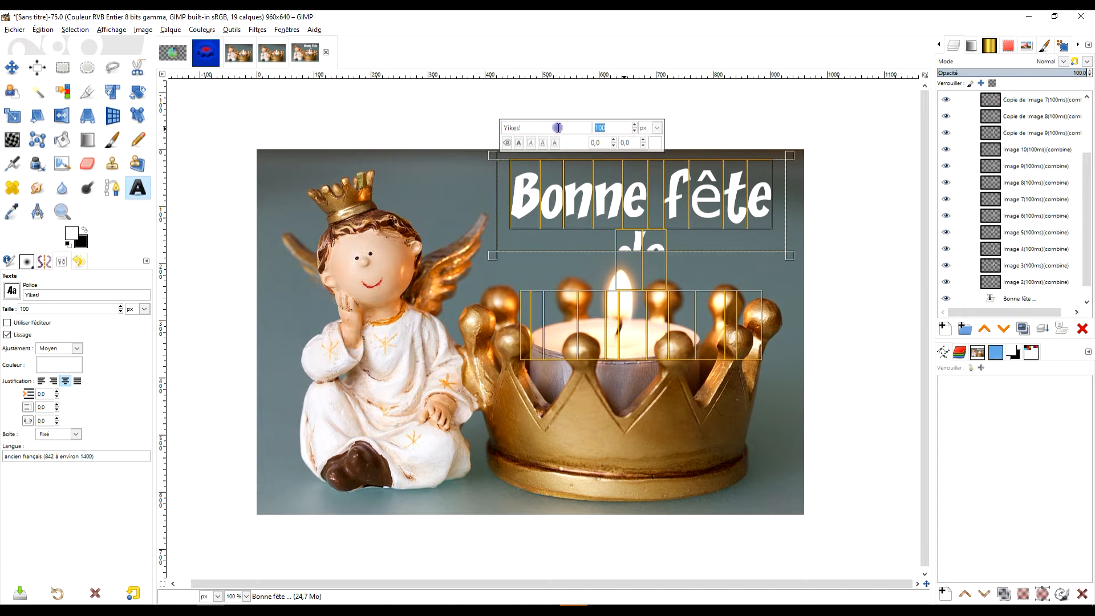
type("80")
key("Return")
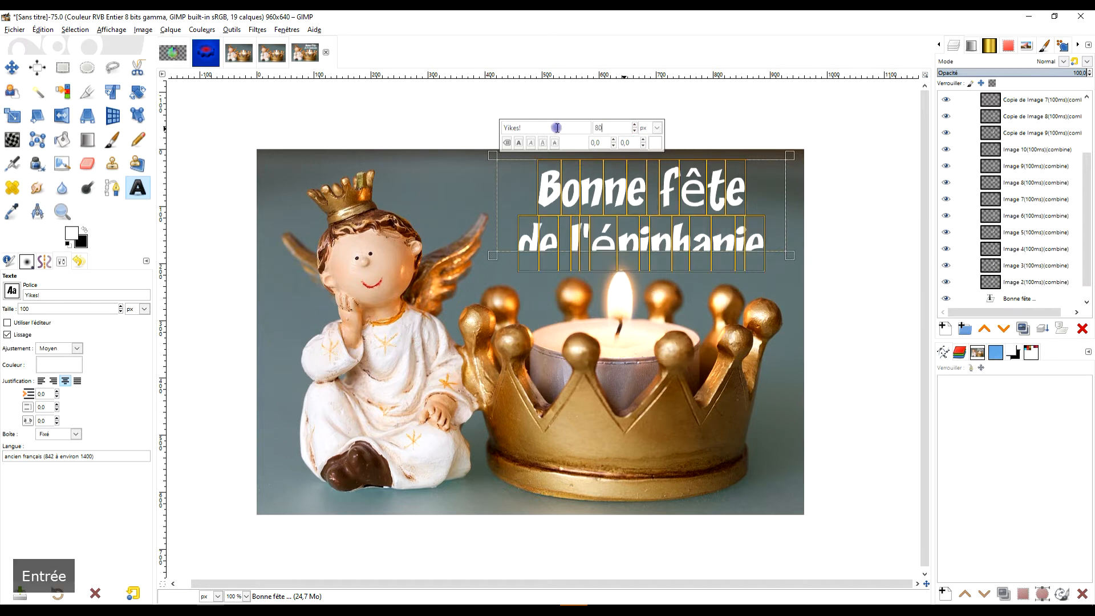
left_click_drag(625, 125, 559, 124)
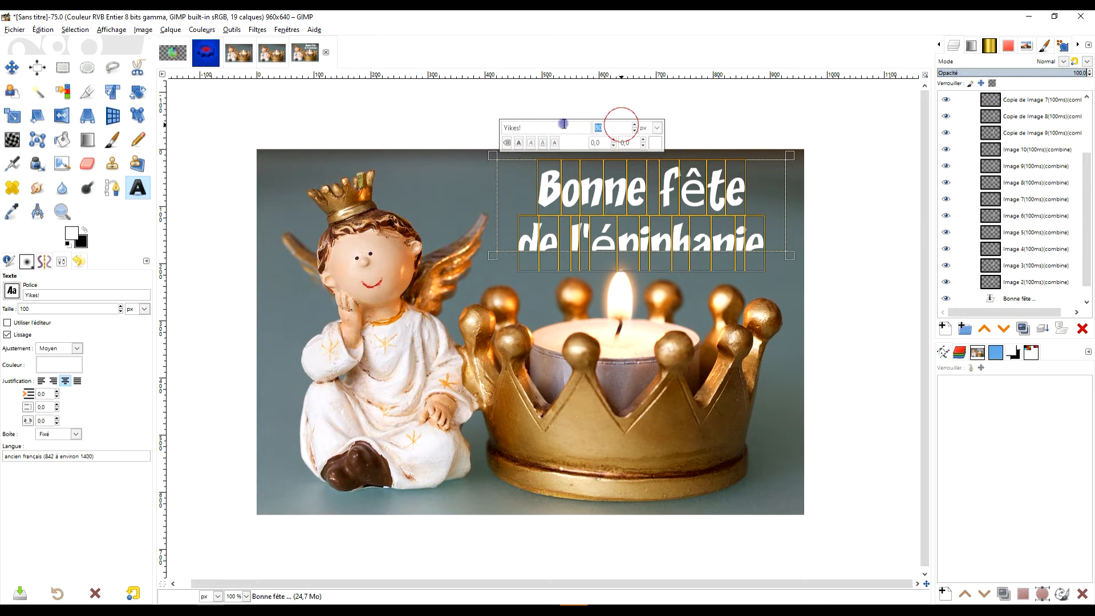
type("6")
key("Return")
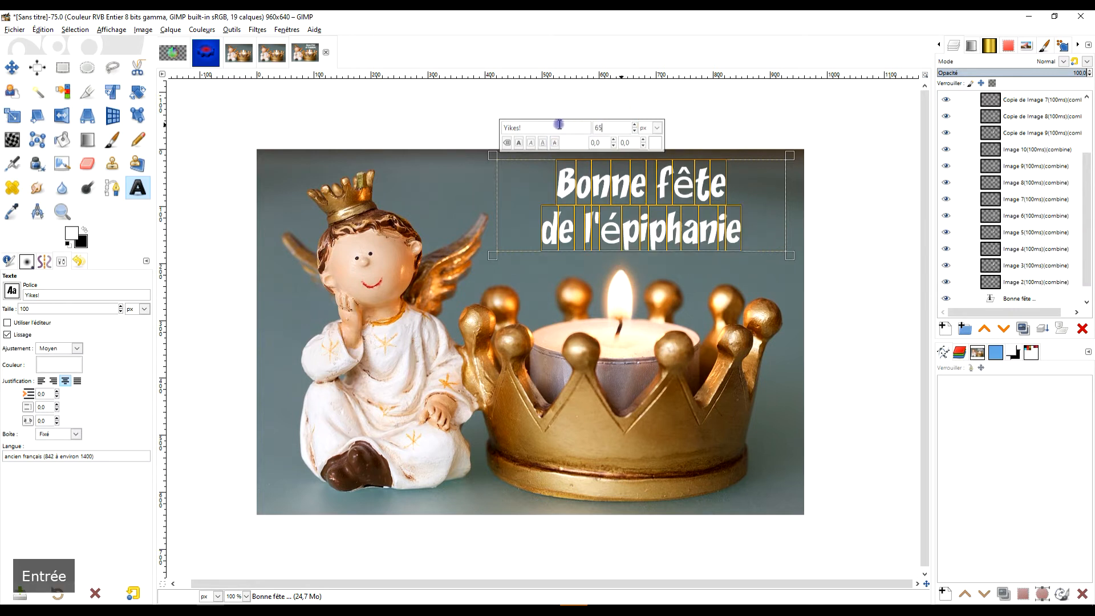
left_click(11, 67)
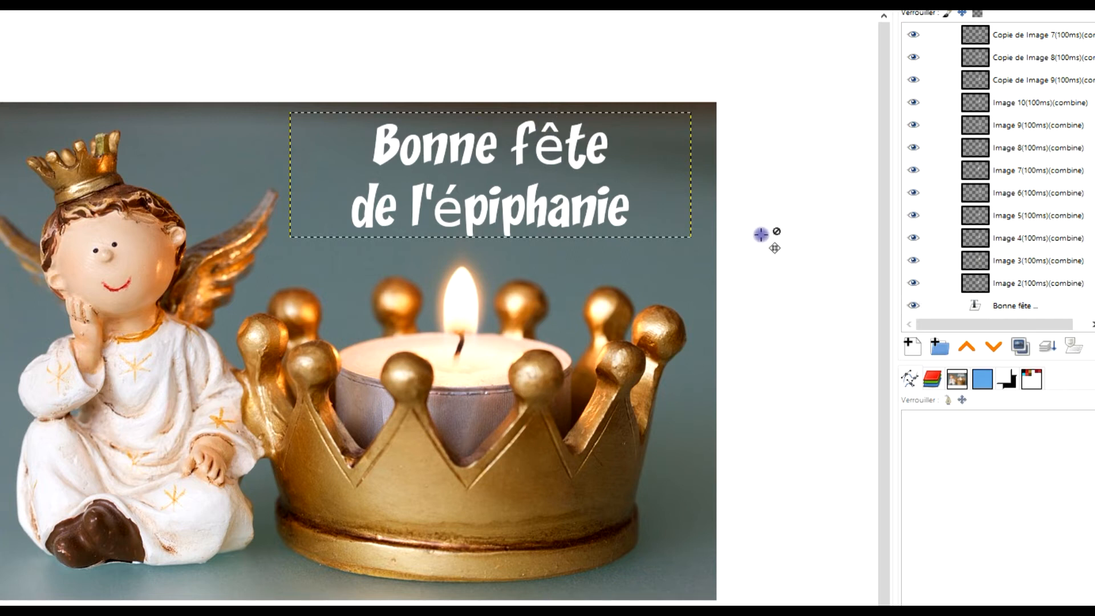
Merge the "Bonne fête" text layer down into Image 1 and check the merged layer by toggling its visibility
scroll(1038, 256, "down", 1)
left_click(1035, 306)
left_click(1035, 284)
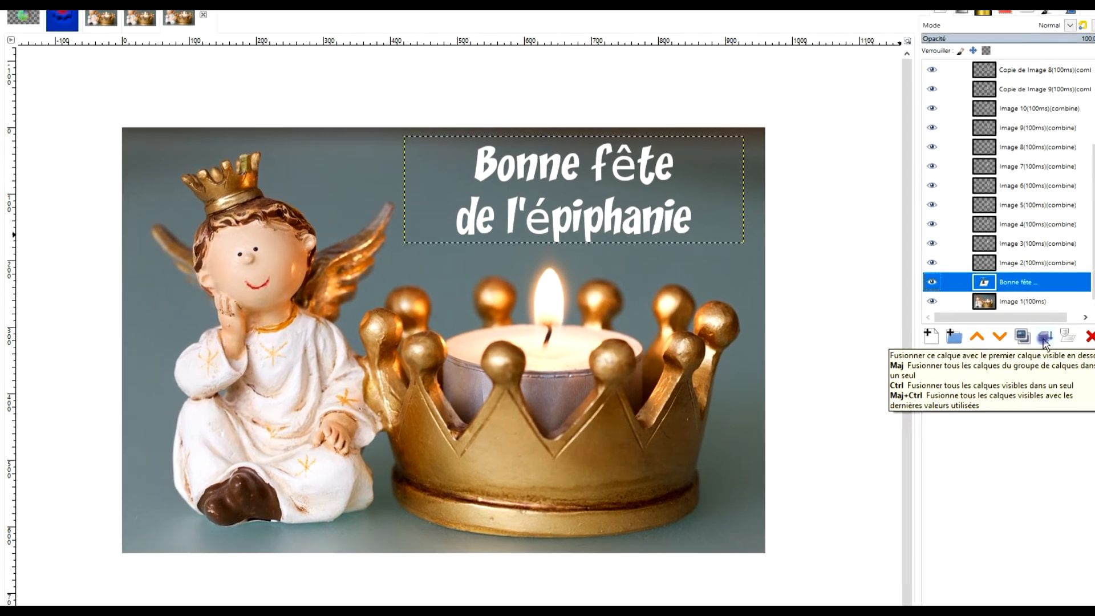
left_click(1044, 339)
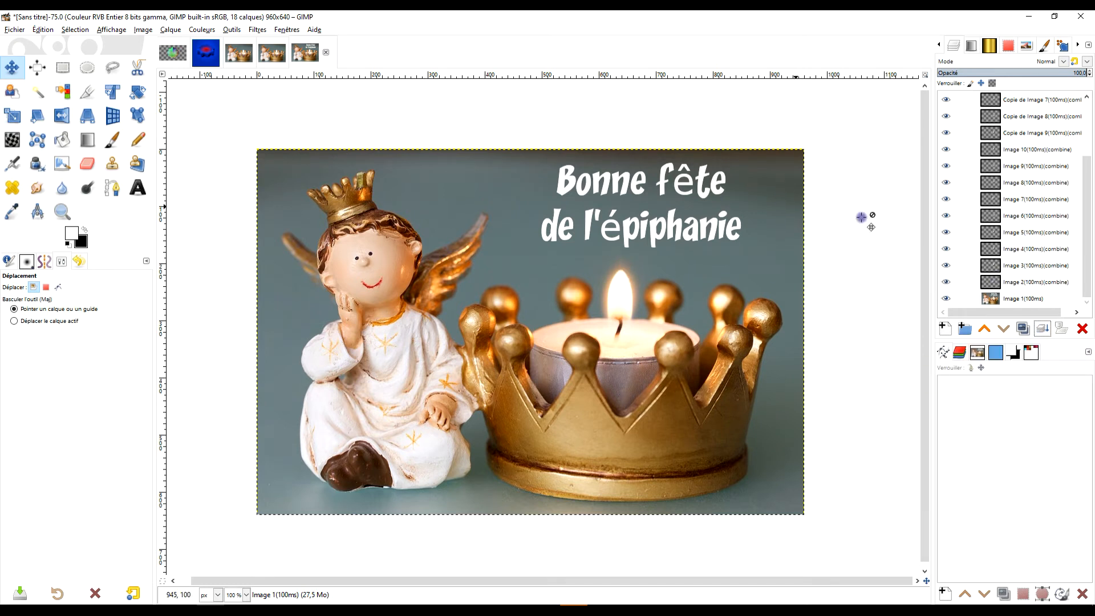
left_click(944, 299)
left_click(944, 300)
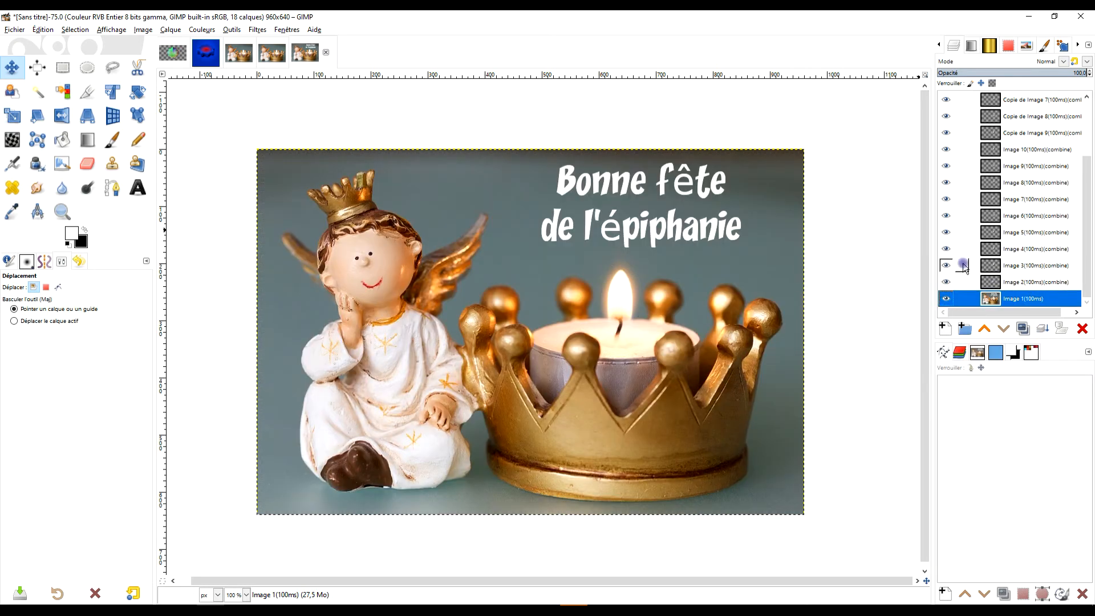
Play back the optimized animation with the greeting text to check it, and close the preview
left_click(234, 30)
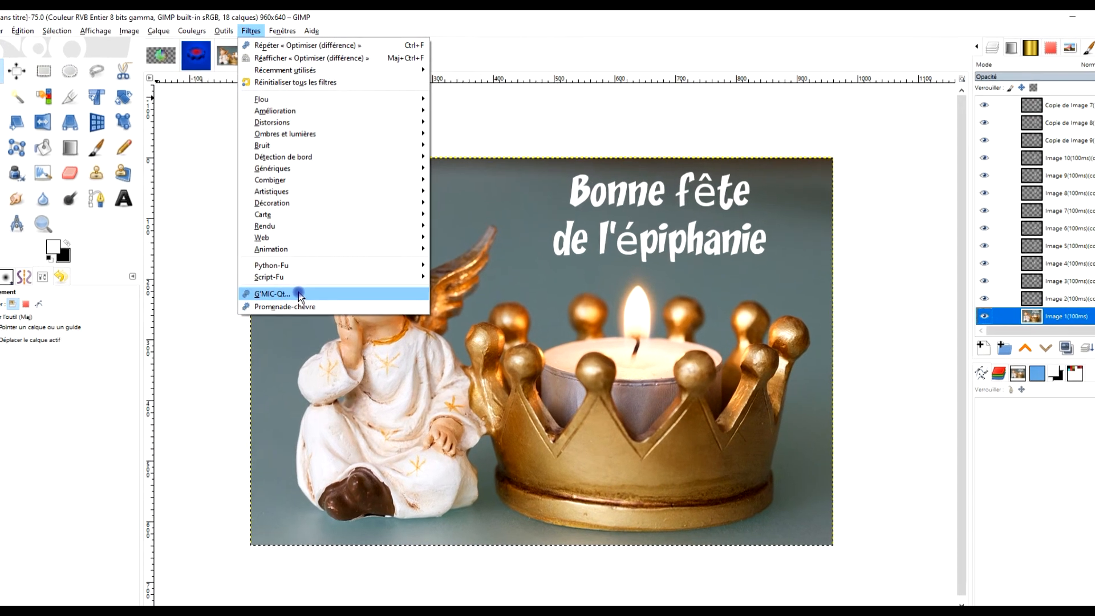
mouse_move(273, 250)
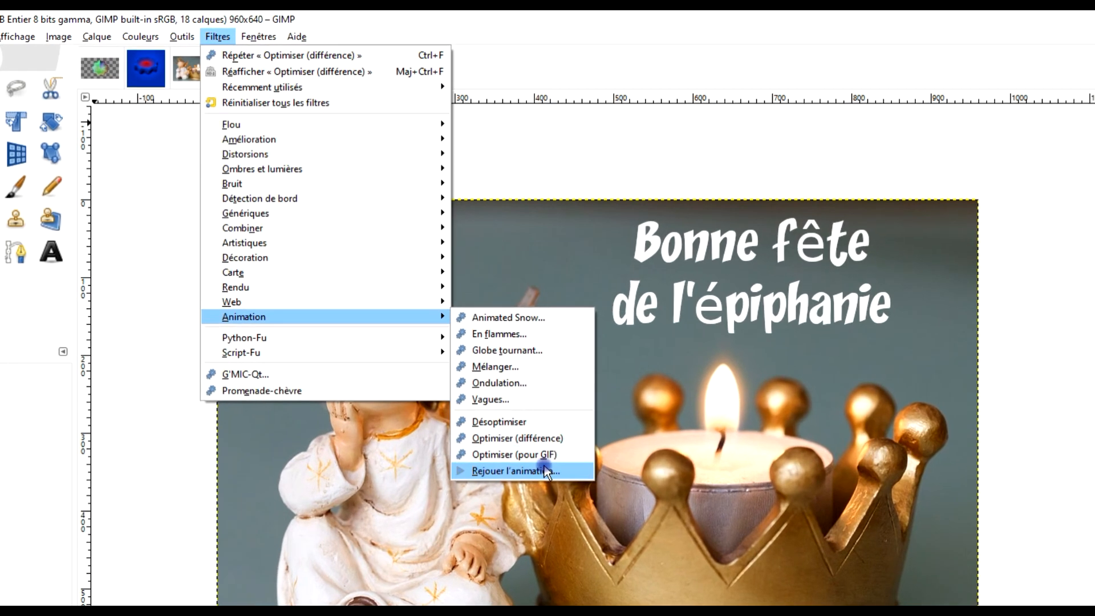
left_click(546, 471)
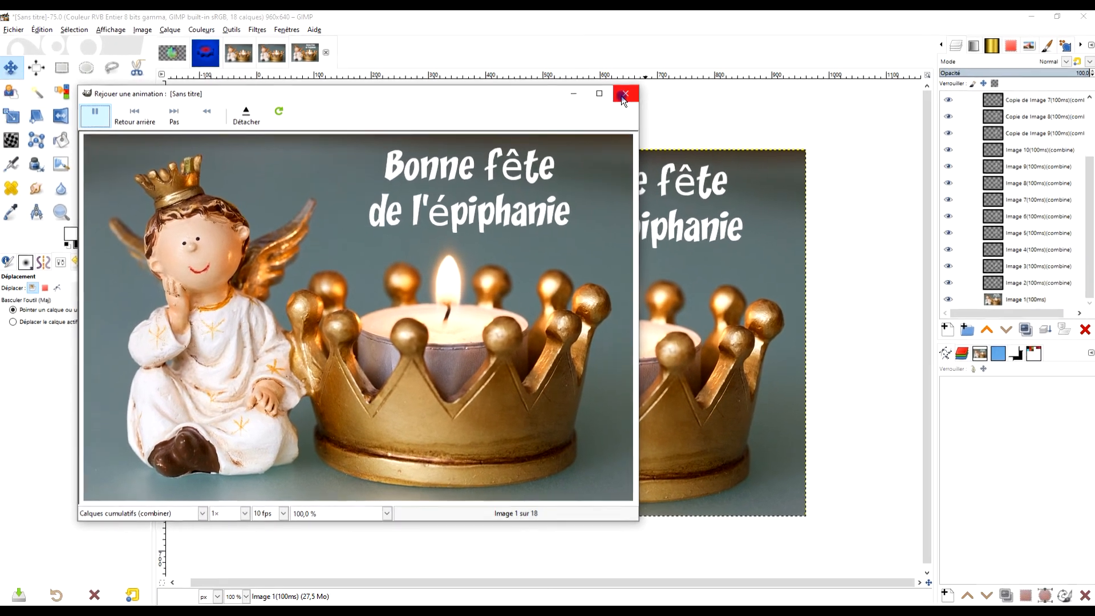
left_click(694, 113)
Export the image as epiphanie2021.gif in the 7 pixelart folder, as an endlessly looping animation, and select the file in File Explorer
left_click(15, 29)
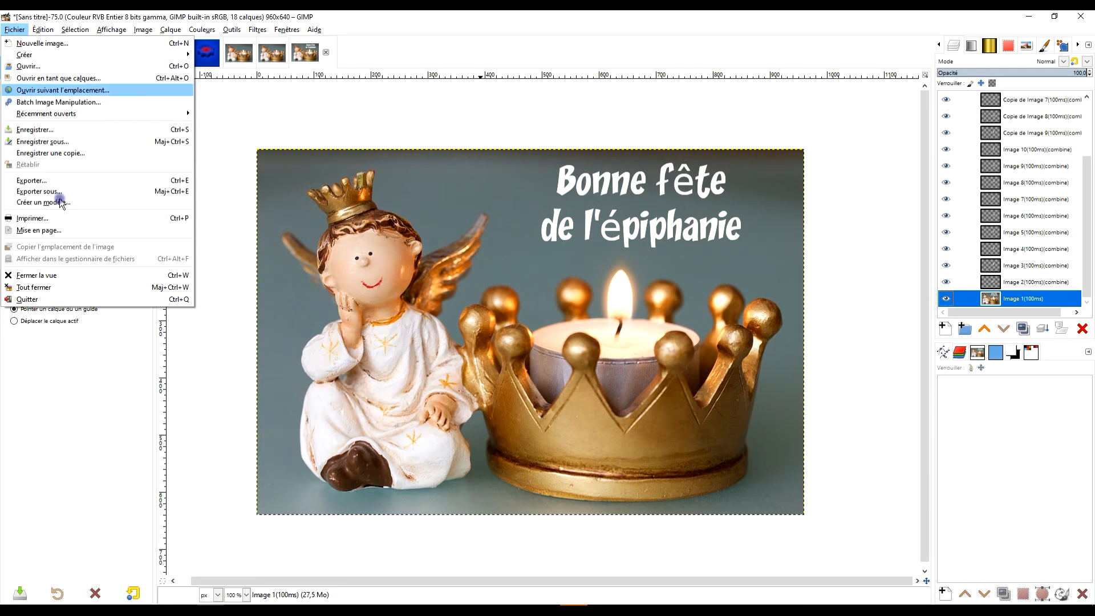
left_click(105, 193)
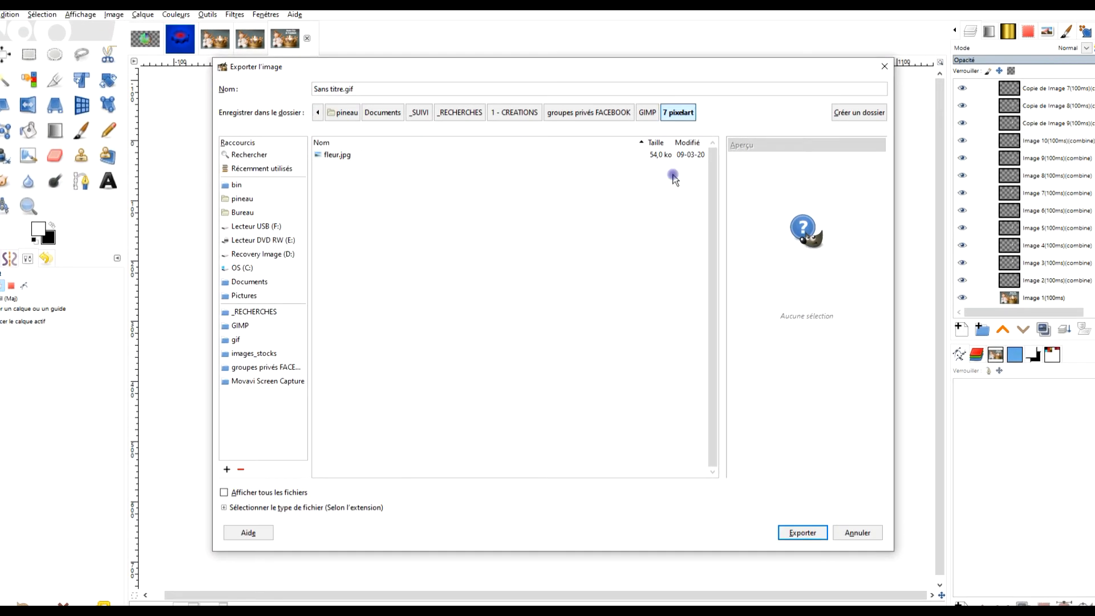
triple_click(388, 89)
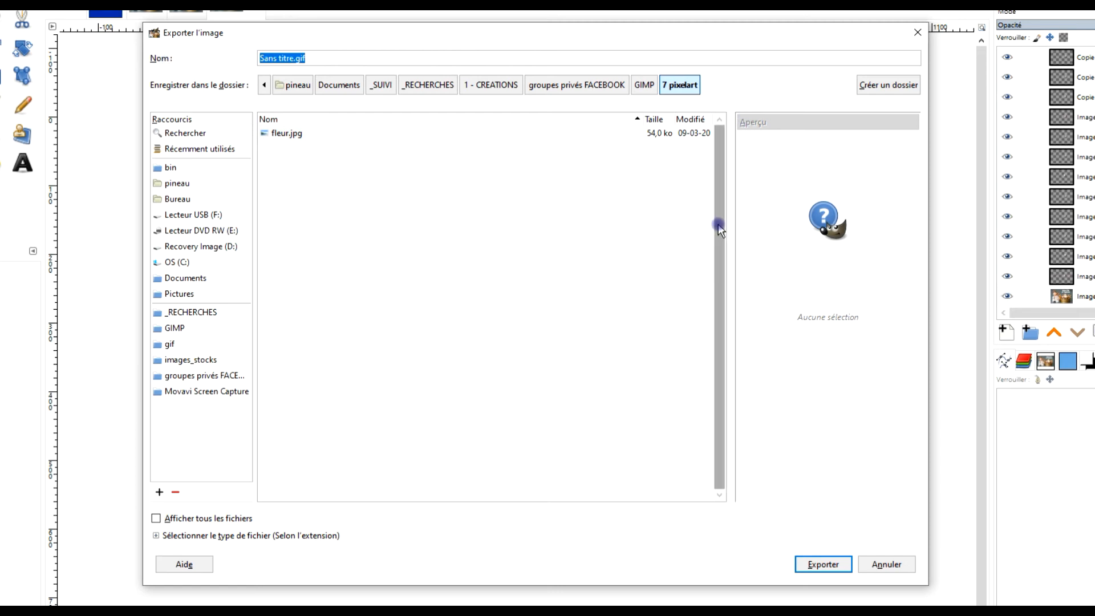
type("ep")
type("gif")
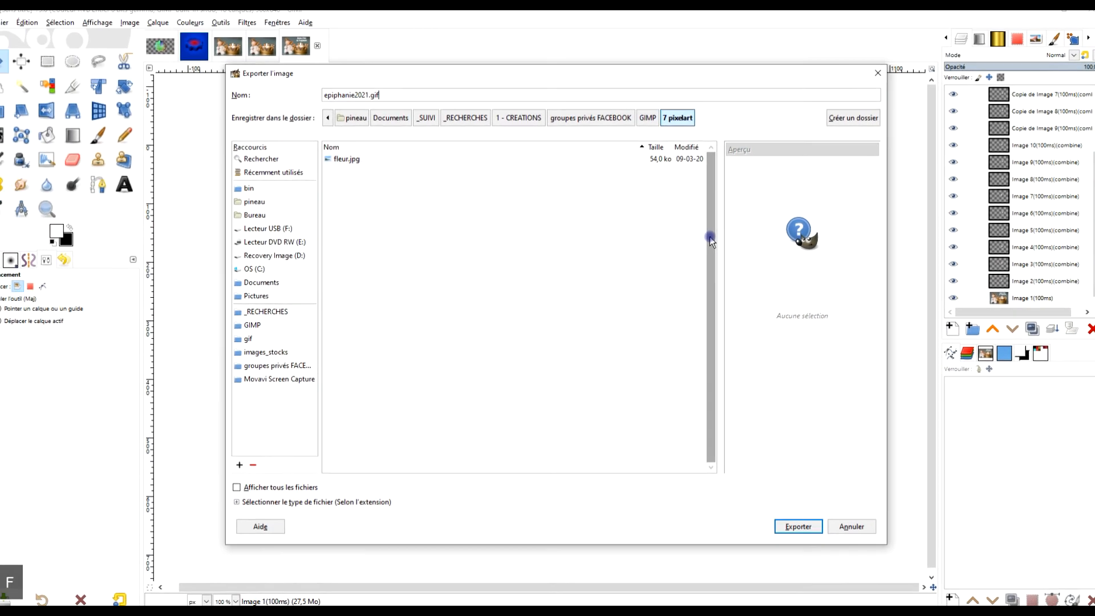
left_click(792, 527)
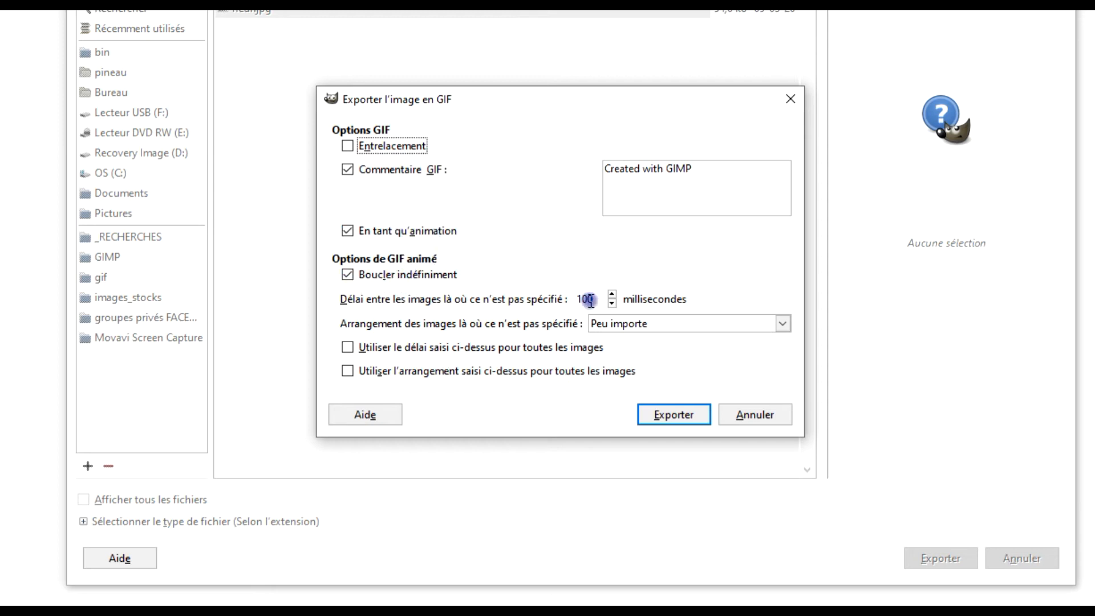
left_click(675, 416)
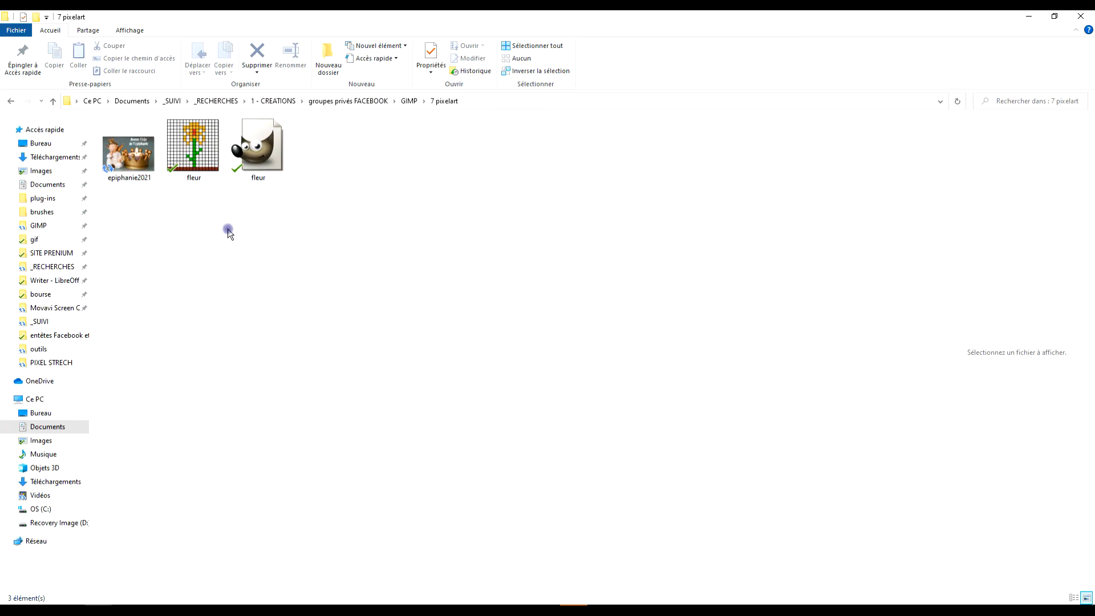
left_click(142, 159)
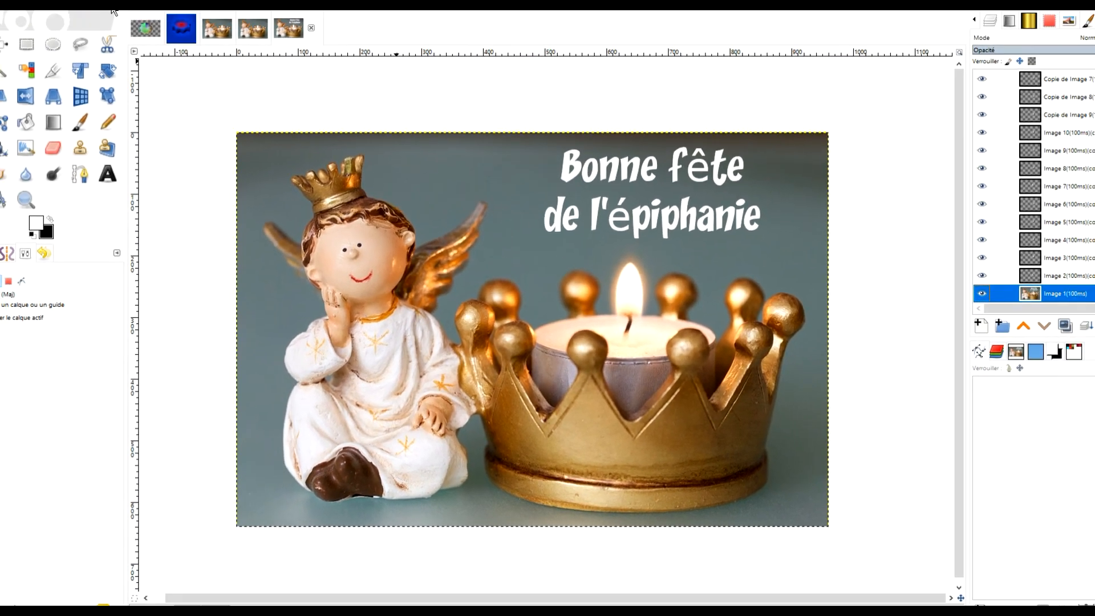
Convert the image to indexed colours with an optimal palette of 255 colours and Floyd-Steinberg dithering with reduced colour bleeding
left_click(139, 22)
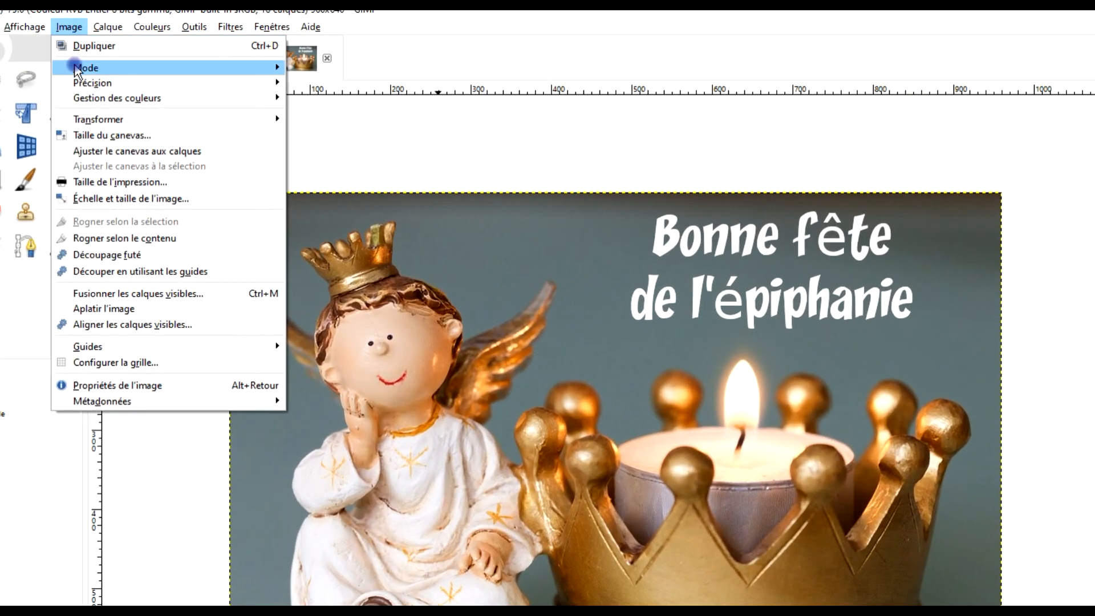
mouse_move(78, 71)
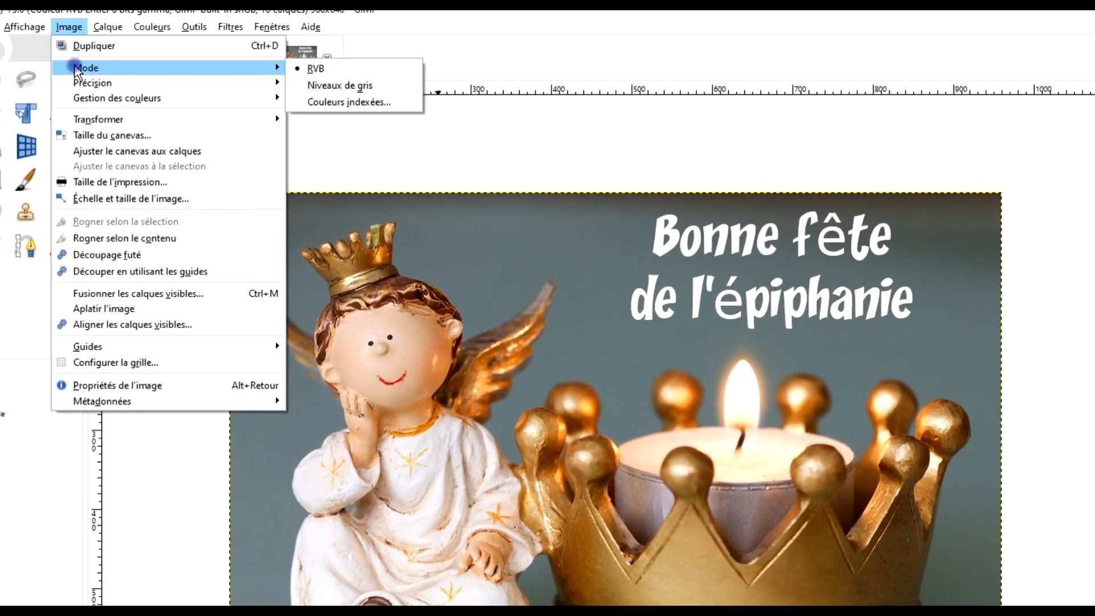
left_click(350, 102)
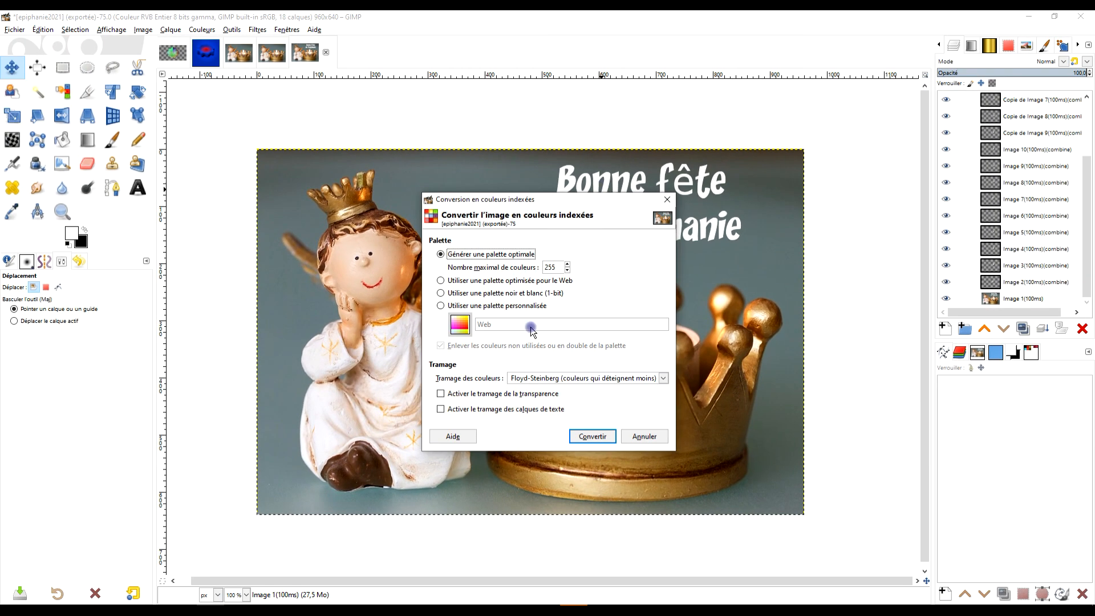
left_click(571, 381)
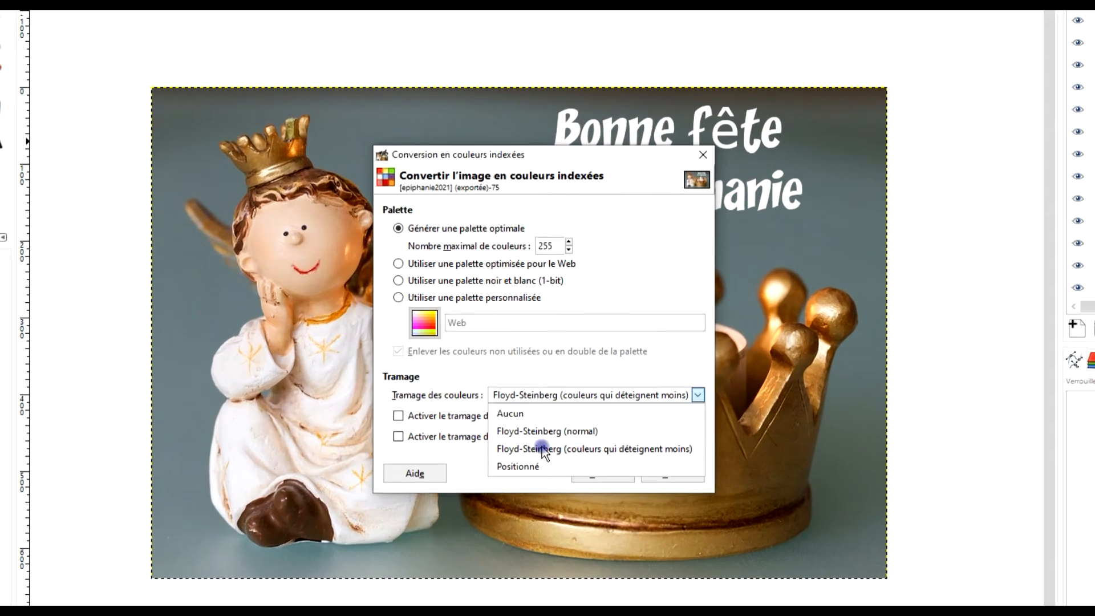
left_click(562, 422)
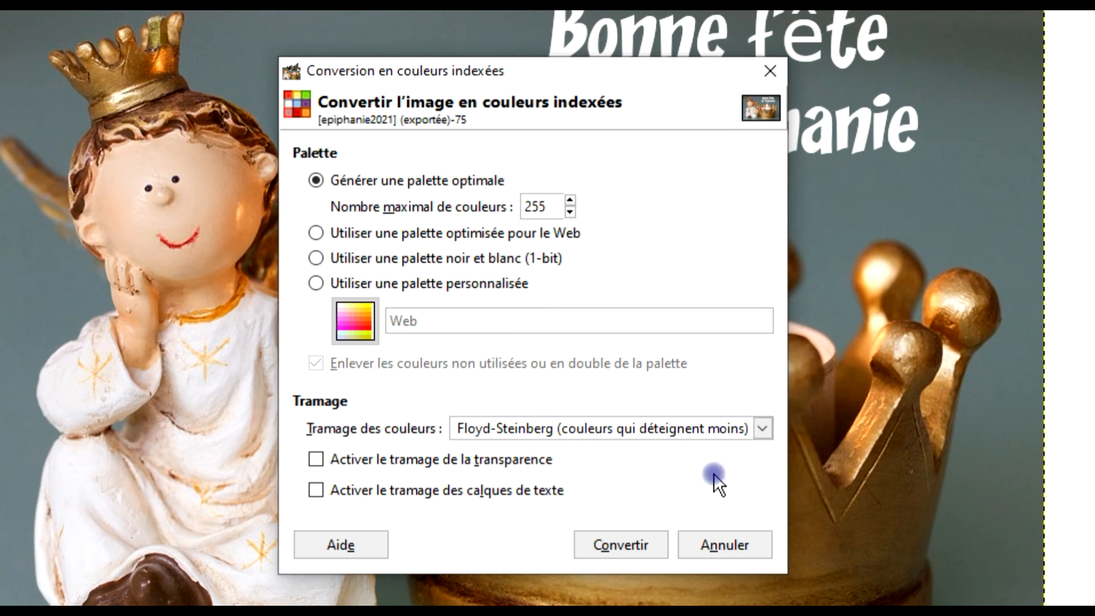
left_click(624, 547)
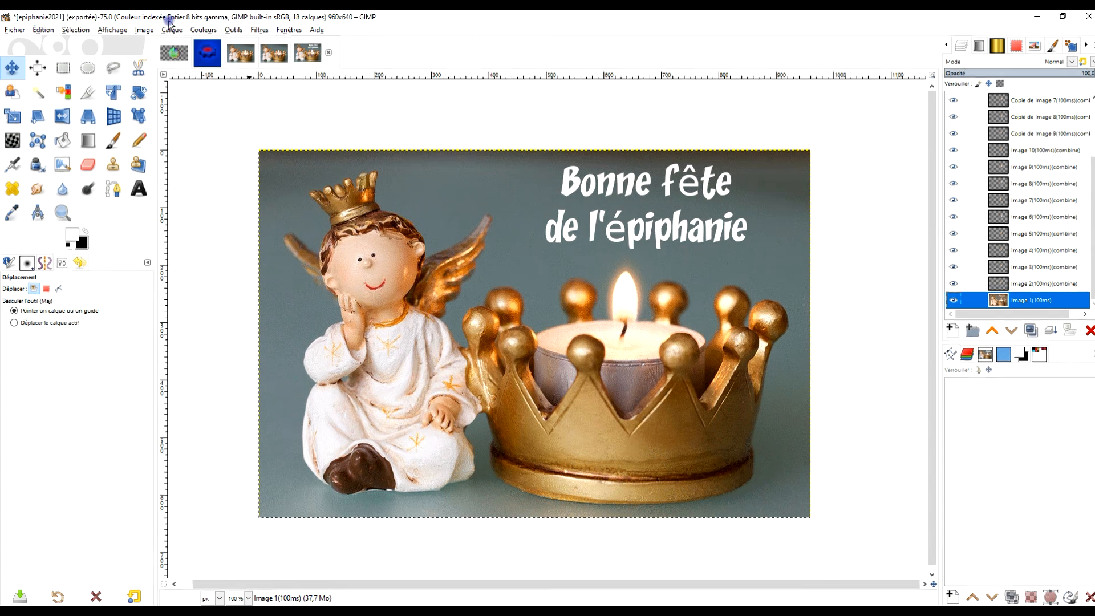
Export the indexed image as epiphanie2021-2.gif in the 7 pixelart folder, as an endlessly looping animation
left_click(17, 31)
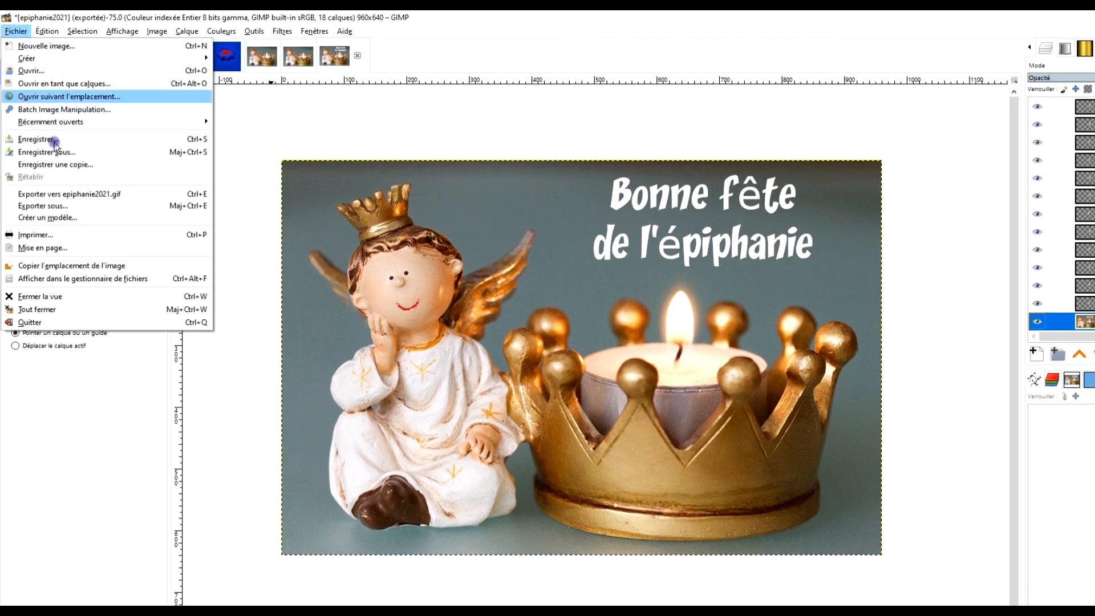
left_click(95, 209)
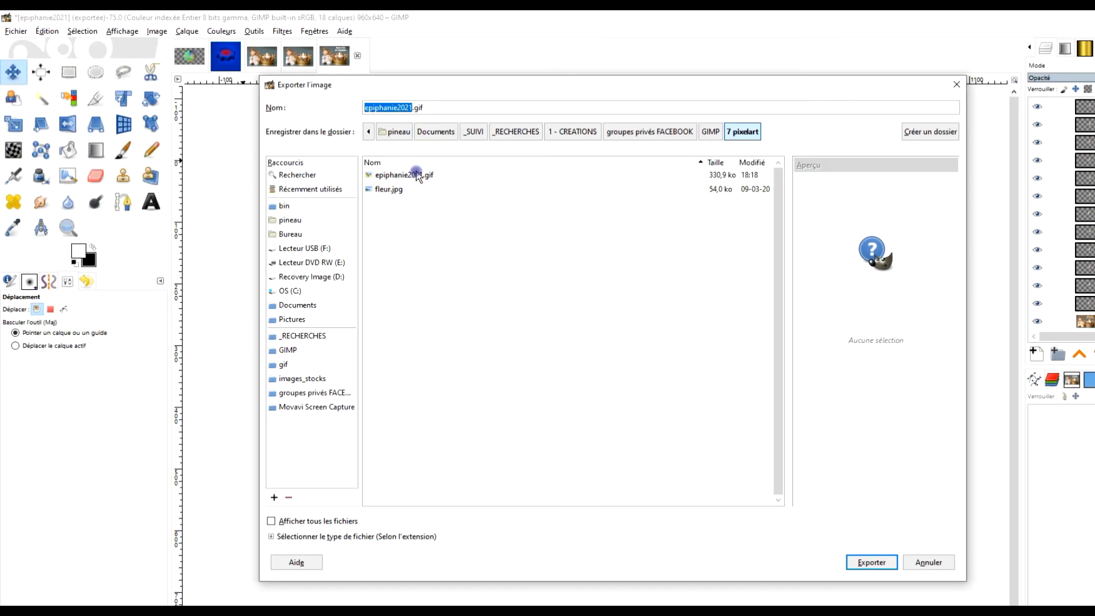
left_click(410, 110)
type("-2")
key("Return")
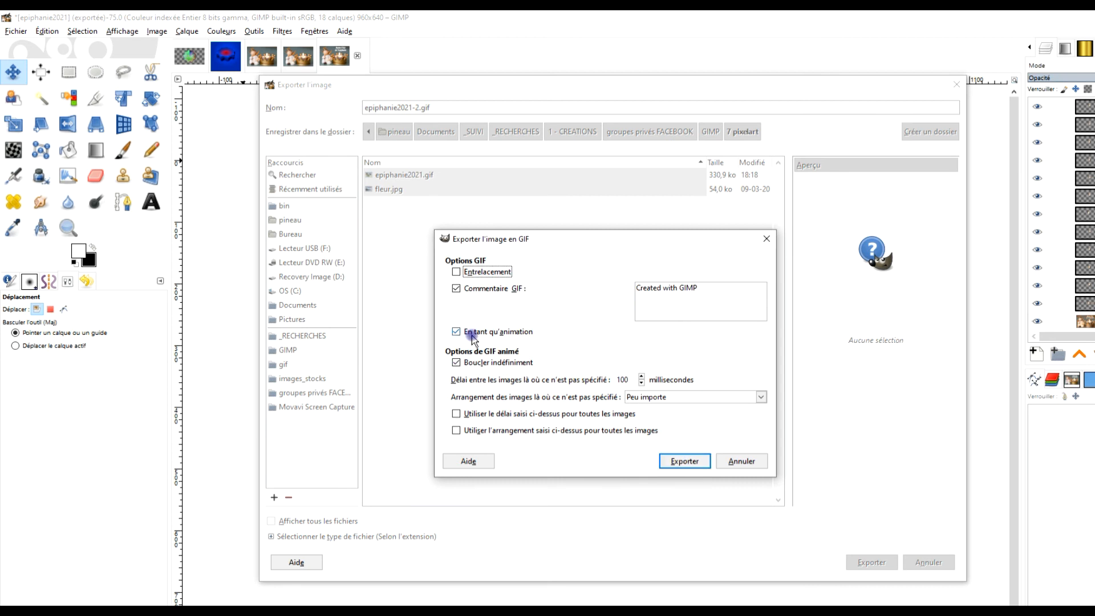
left_click(672, 462)
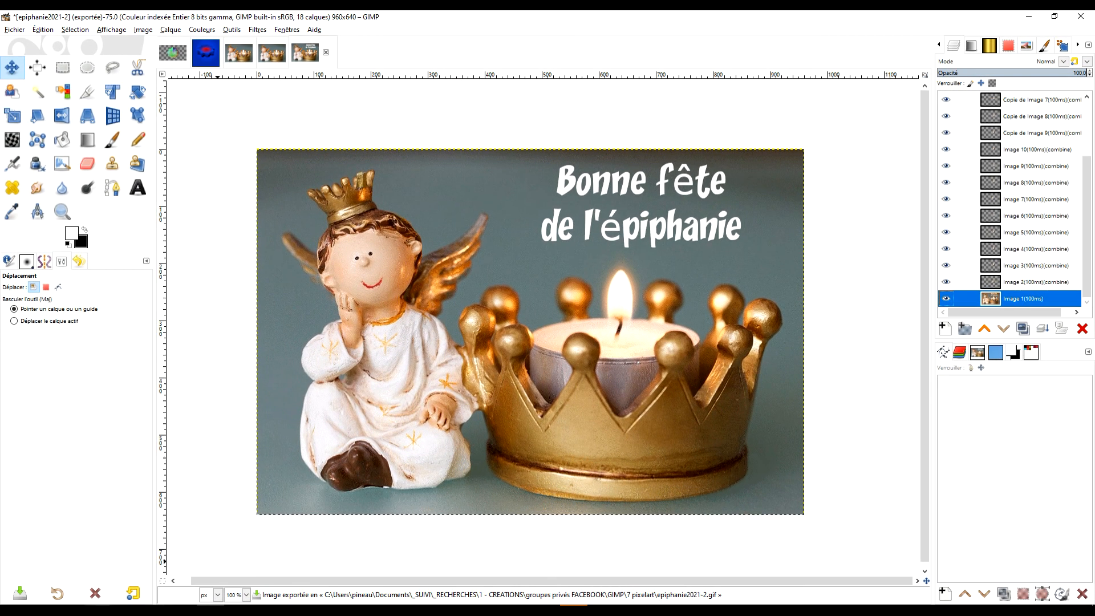
Switch to File Explorer, select epiphanie2021-2 in the 7 pixelart folder to compare its size, and open it to view the animation
mouse_move(126, 611)
left_click(114, 567)
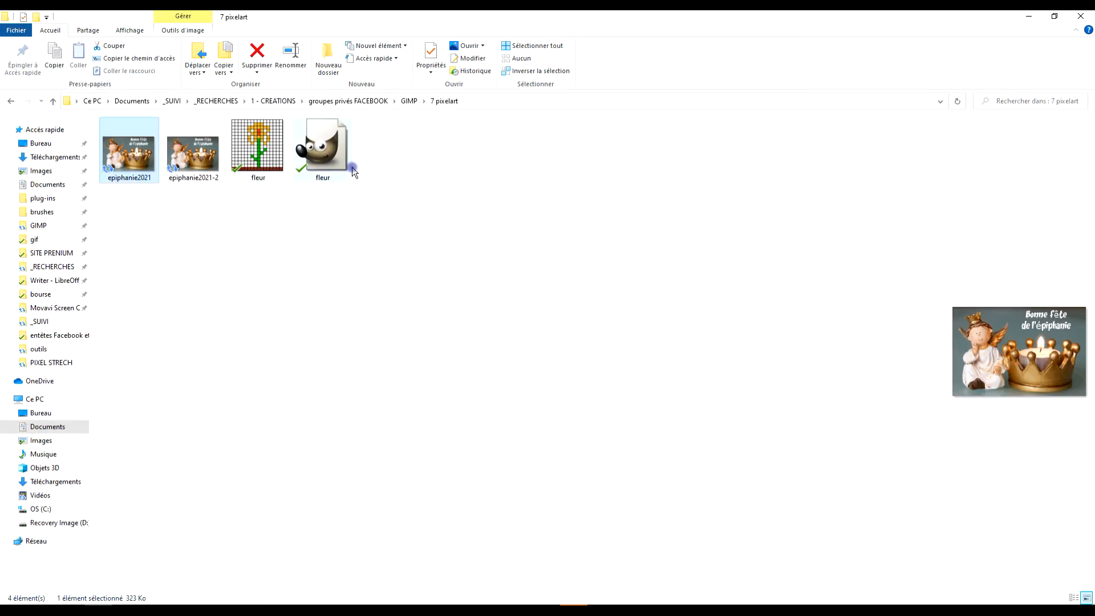
left_click(232, 234)
left_click(197, 154)
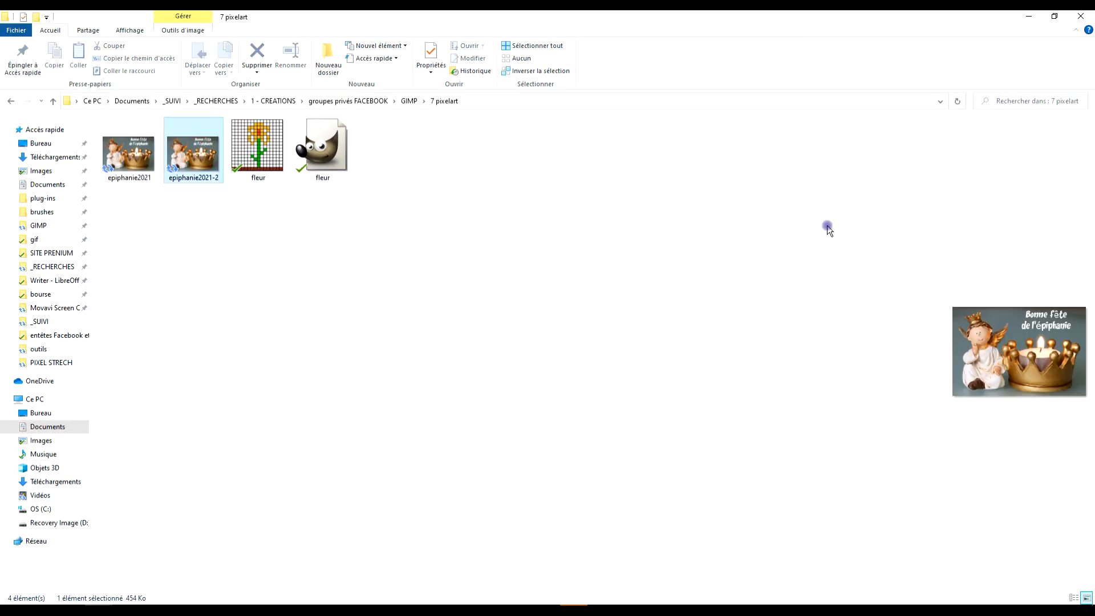
key("Return")
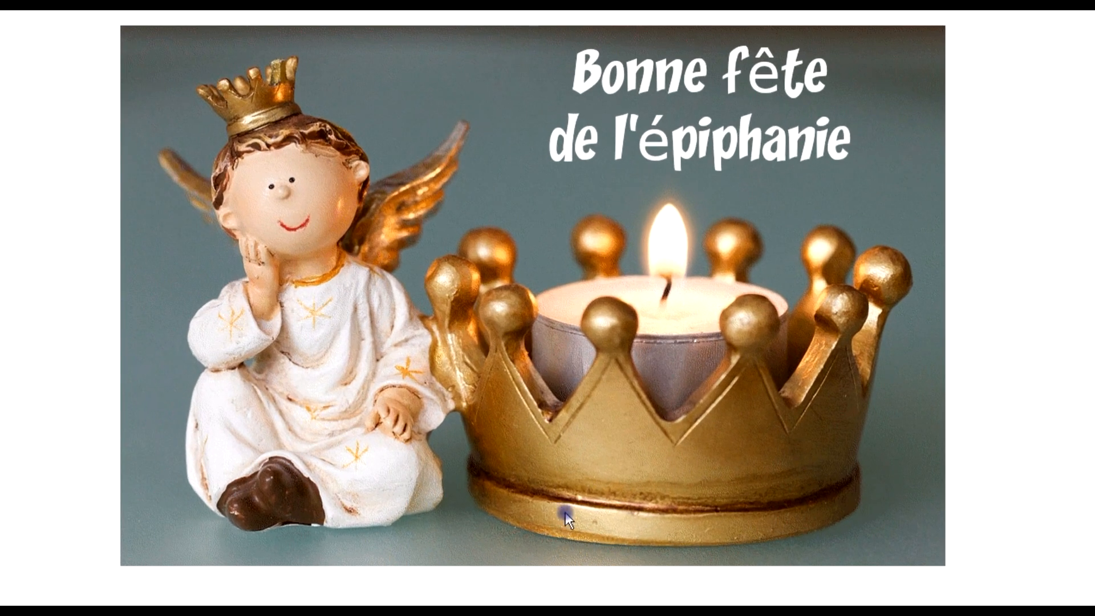